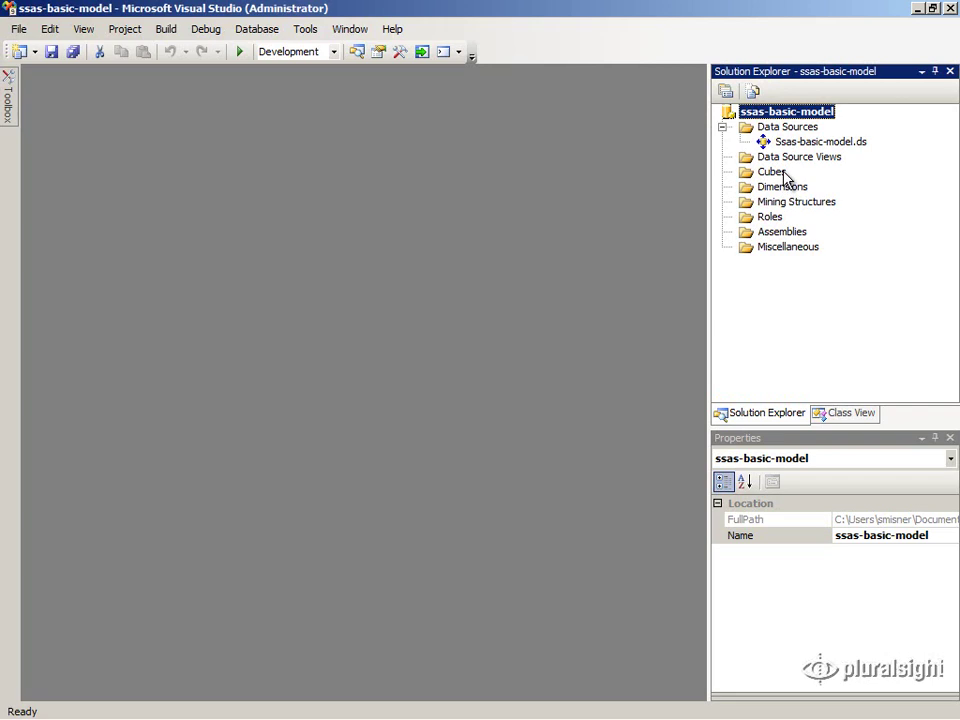
Start a new cube in the project, choosing to generate tables in the data source with no template
click(784, 176)
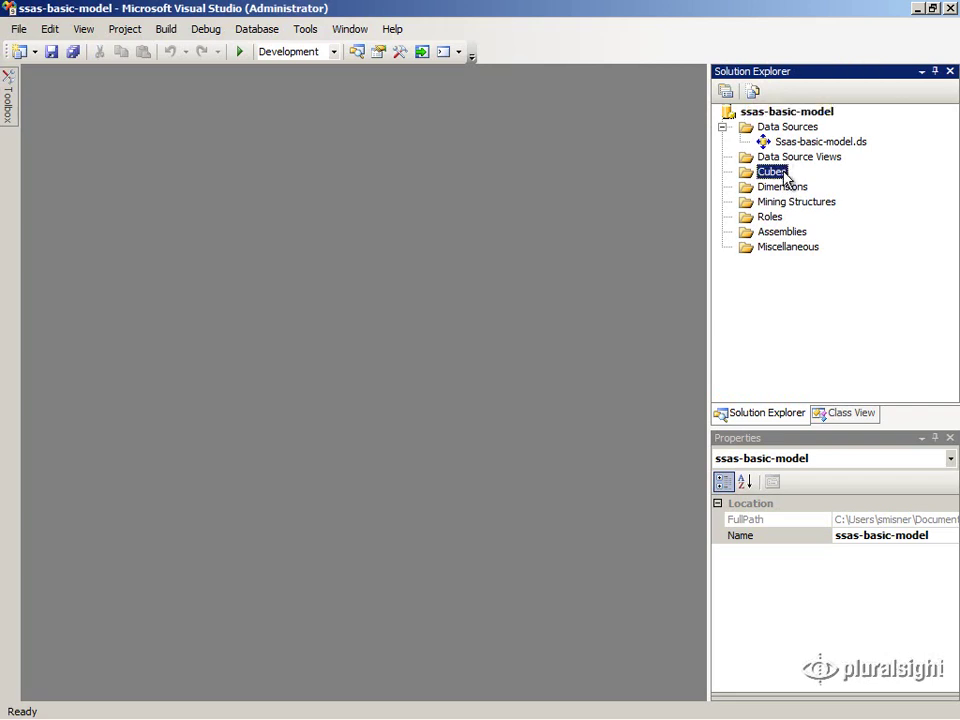
right_click(786, 178)
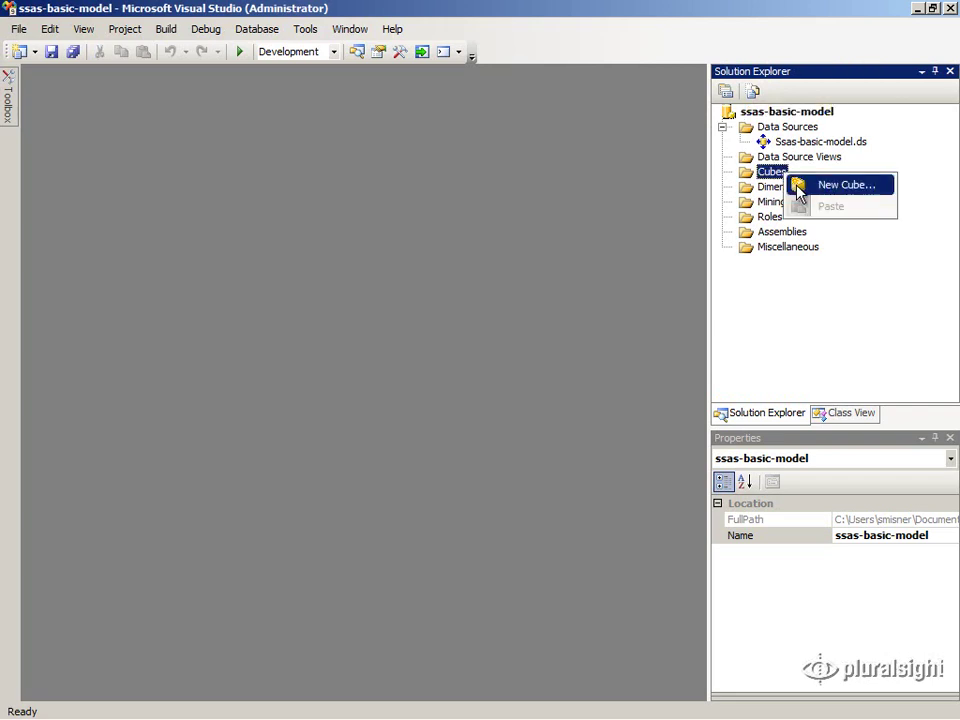
click(798, 188)
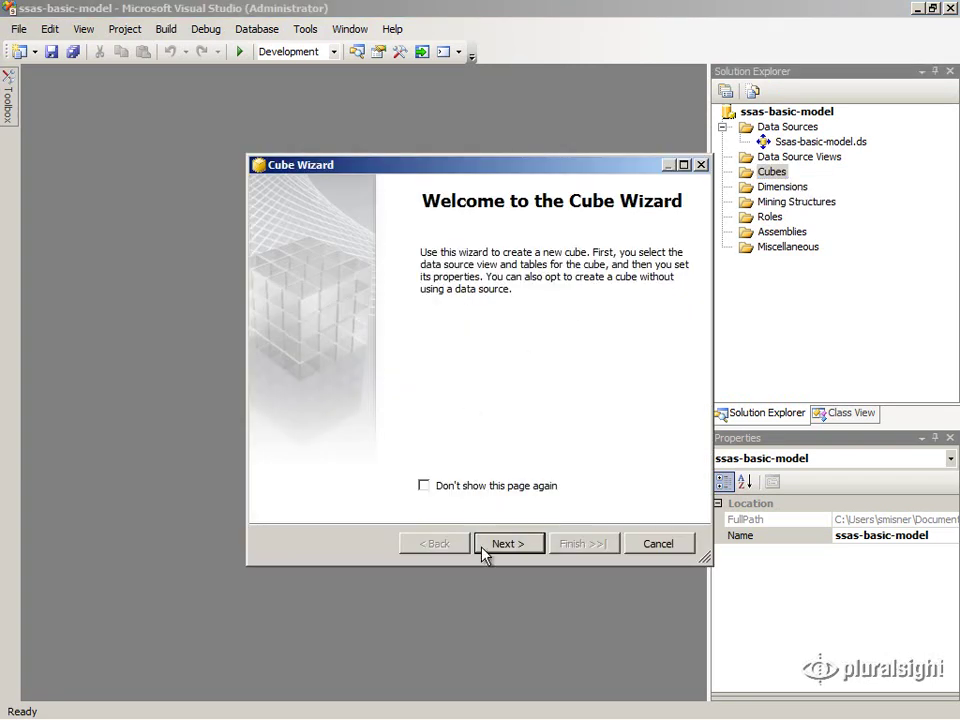
click(482, 549)
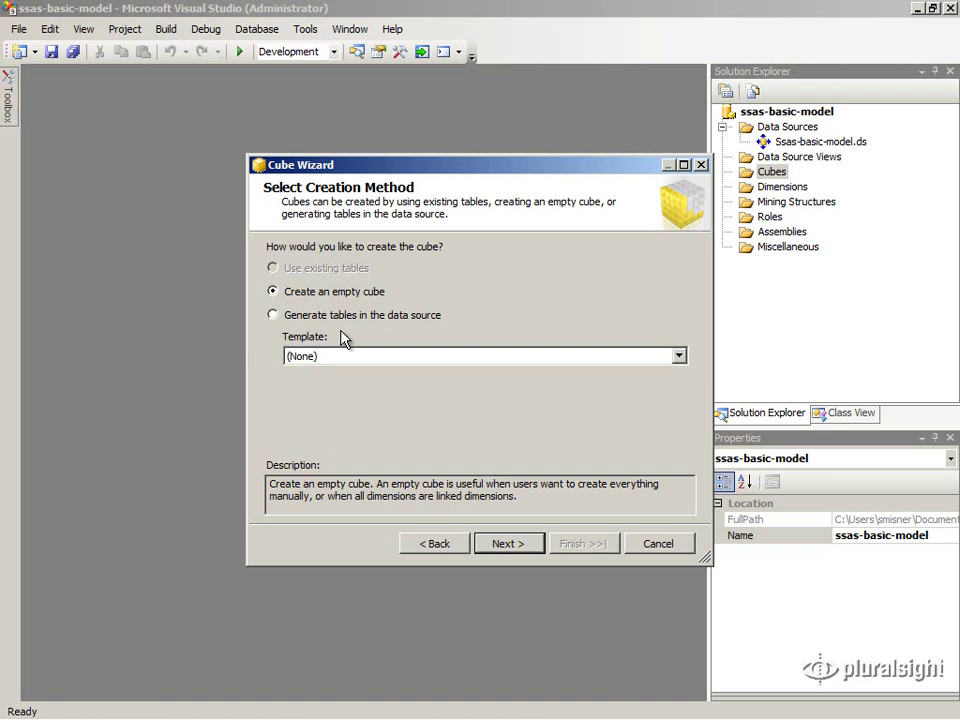
click(273, 316)
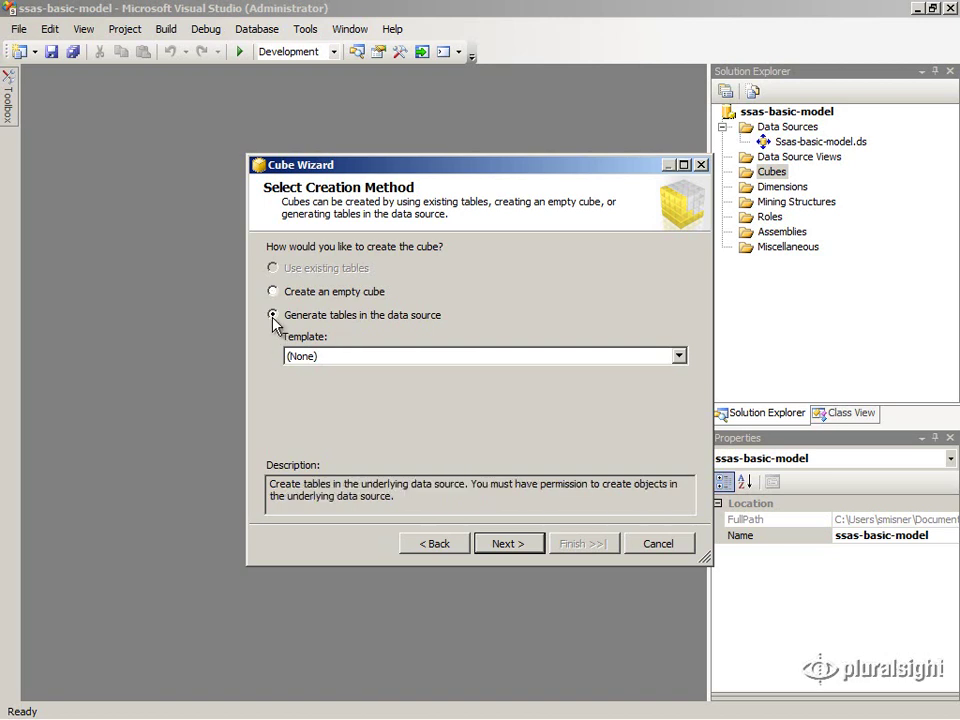
click(330, 358)
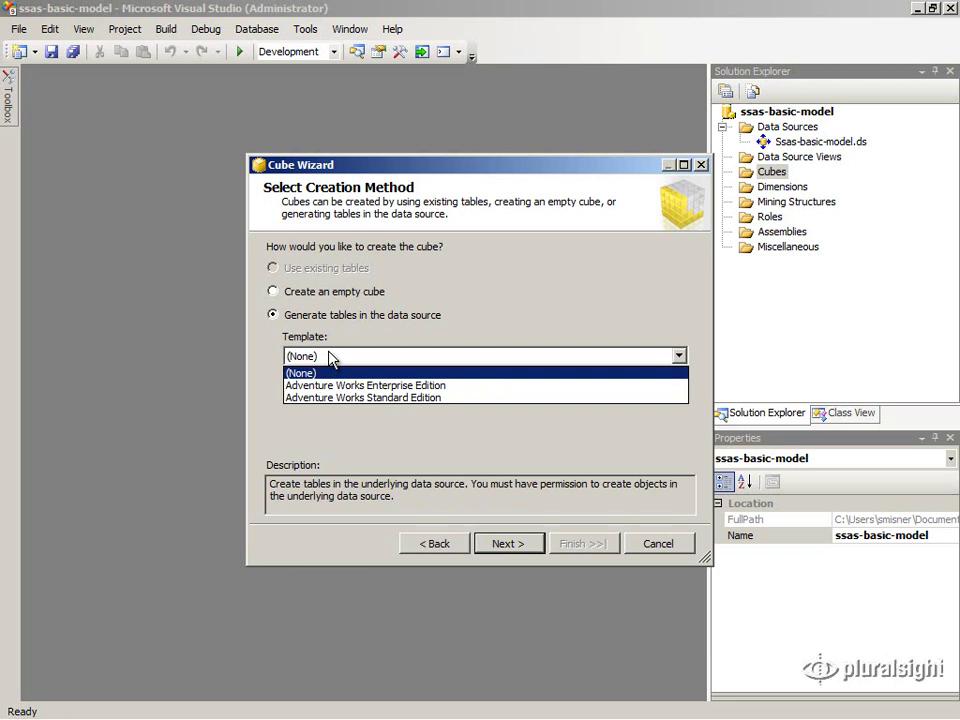
click(330, 358)
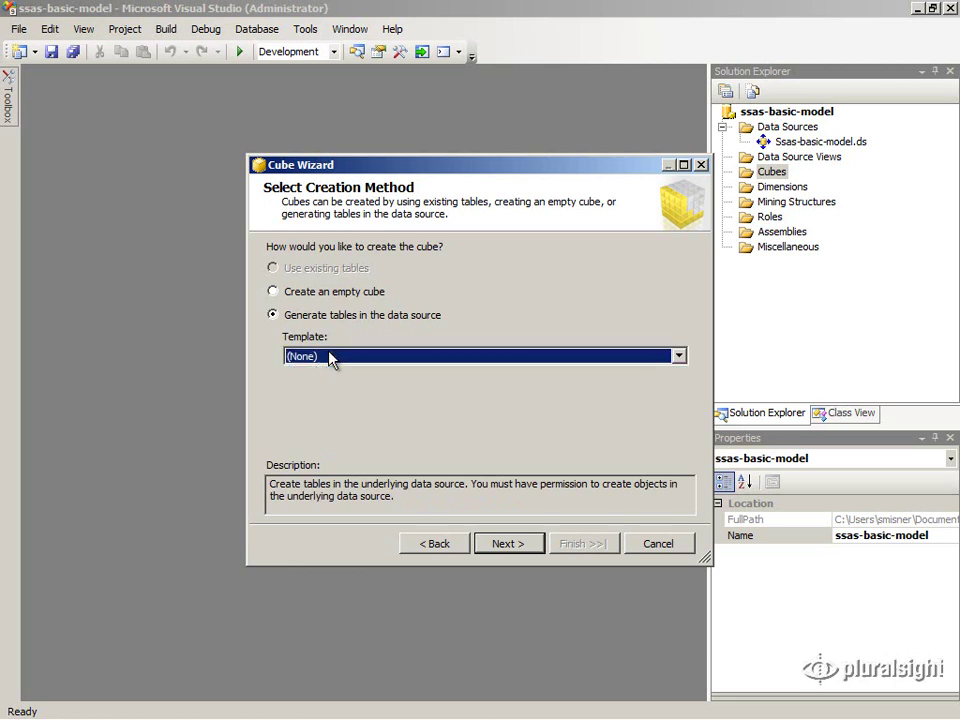
click(494, 548)
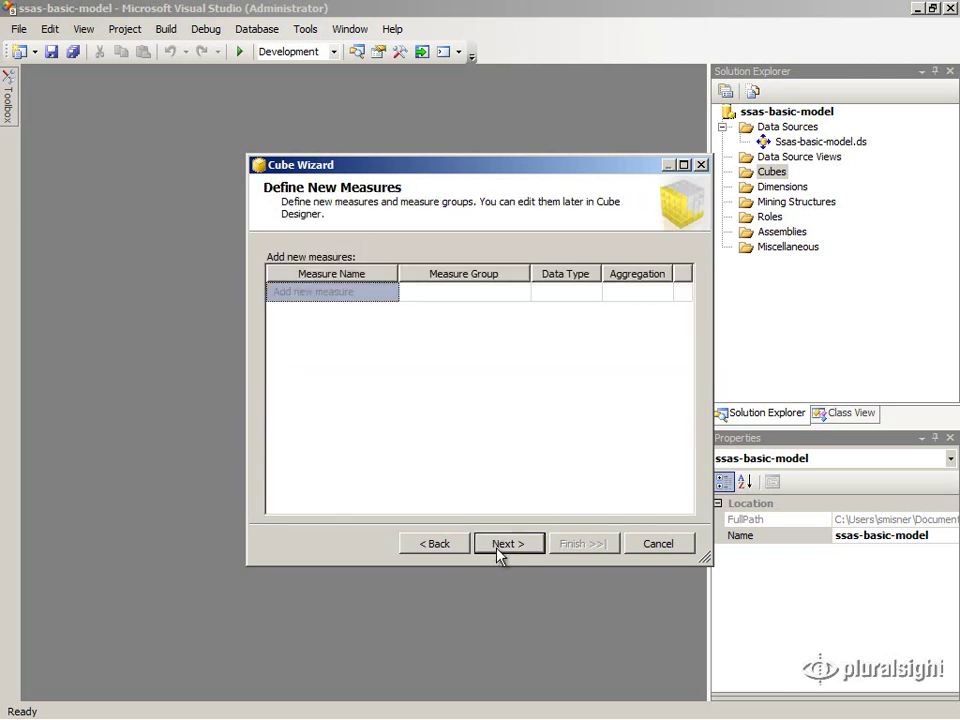
Add a new measure named SalesAmount and assign it to a measure group named ResellerSales
click(310, 293)
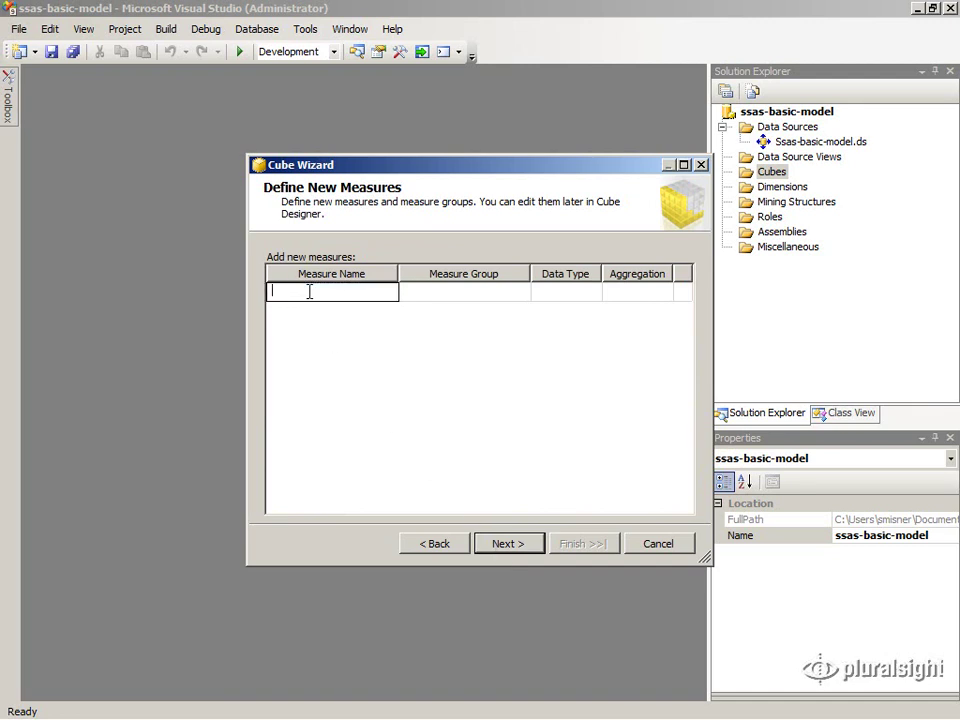
text(SalesAmount)
click(460, 292)
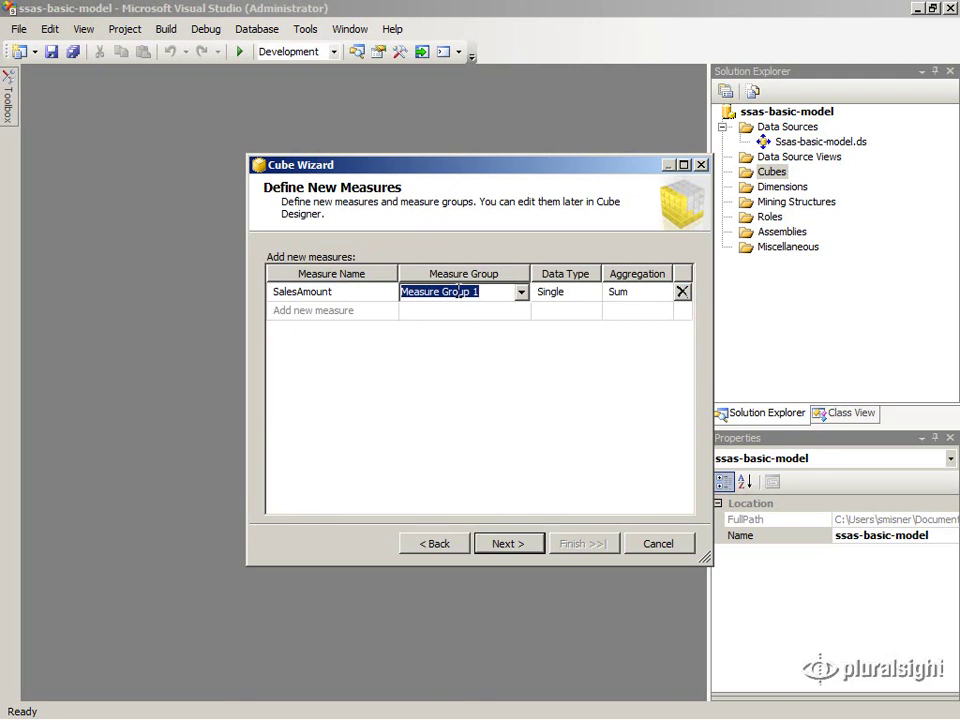
text(Resel)
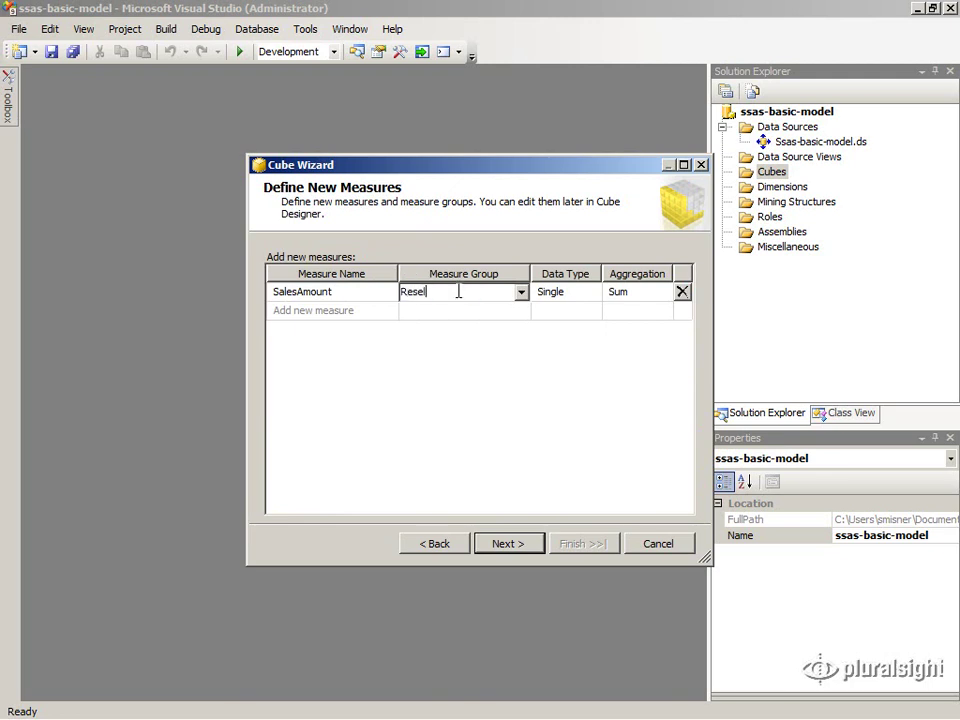
text(lerSales)
Set the SalesAmount measure's data type to Currency and keep Sum as its aggregation
click(598, 300)
click(592, 292)
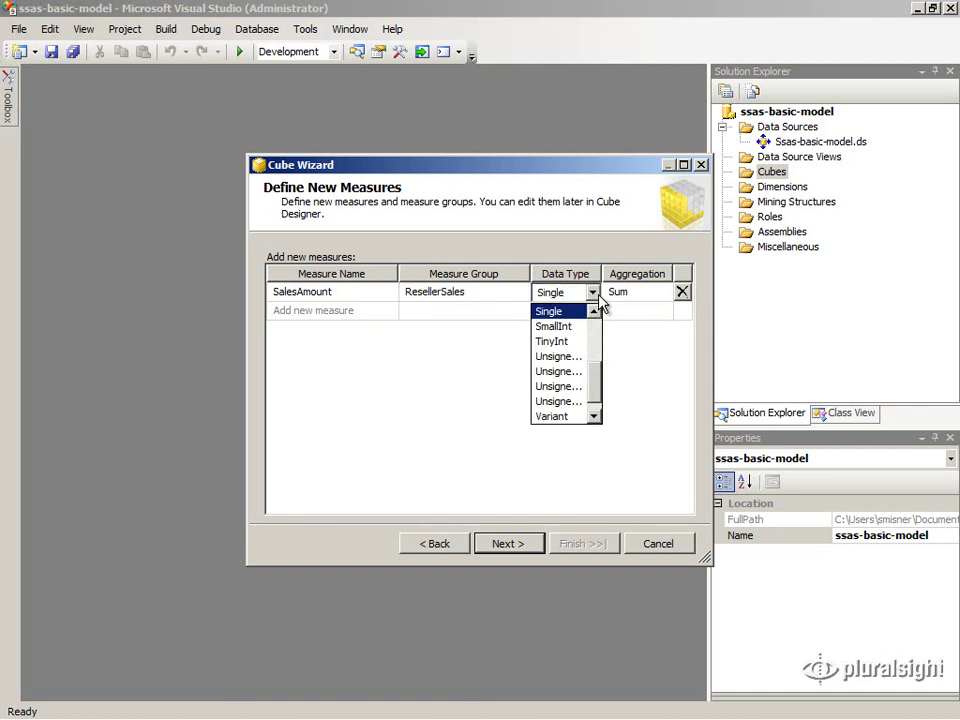
drag(598, 380, 598, 347)
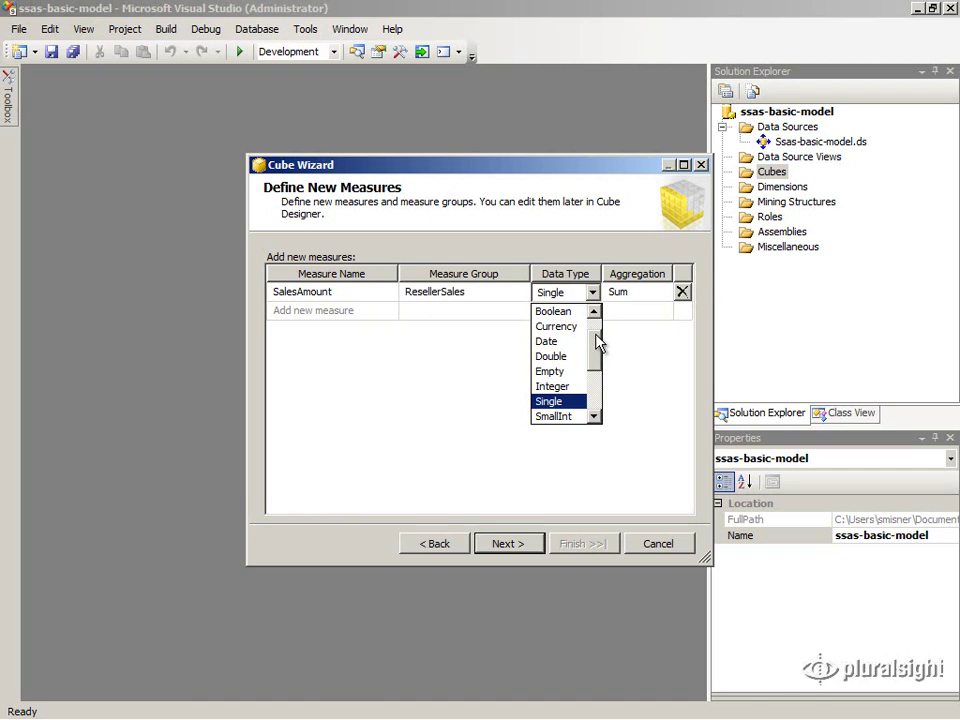
click(560, 327)
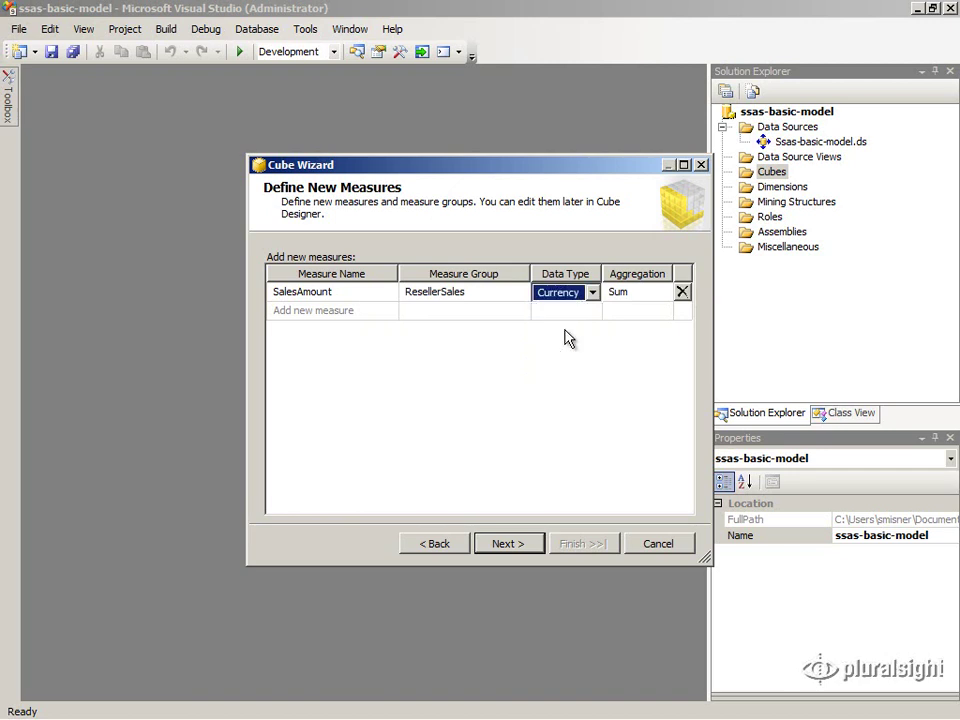
click(668, 293)
click(665, 293)
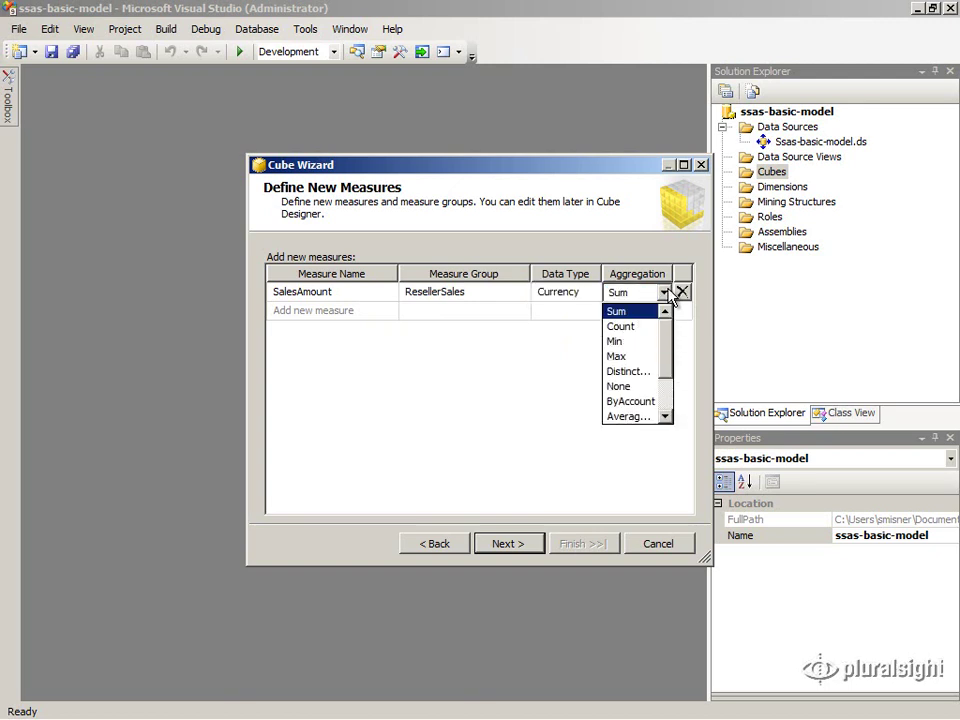
click(669, 291)
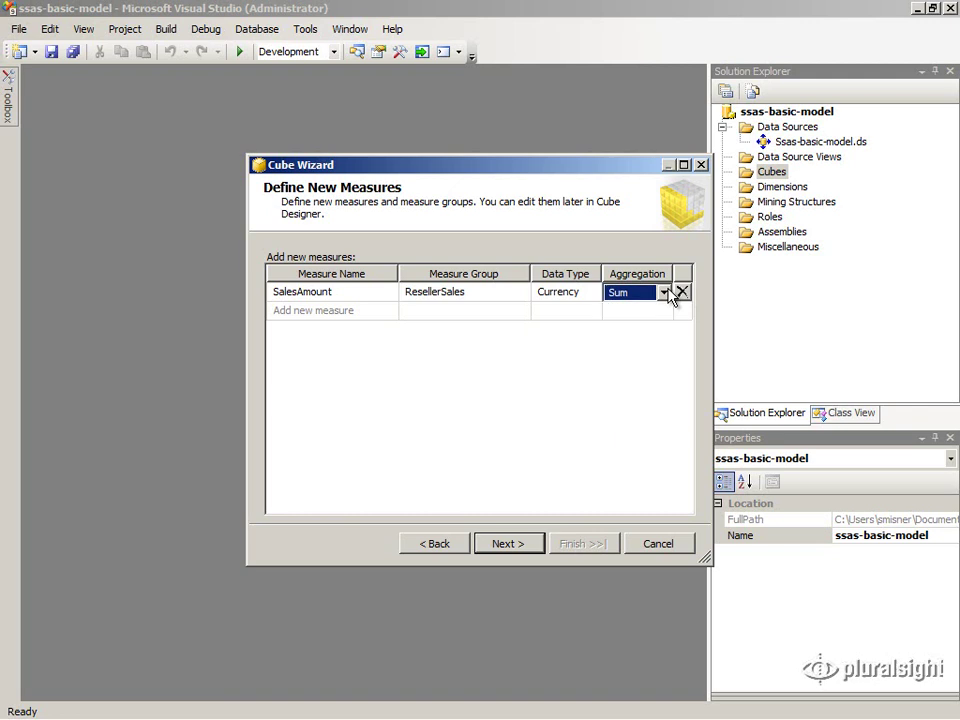
Add a second measure named OrderQuantity in the ResellerSales measure group
click(293, 312)
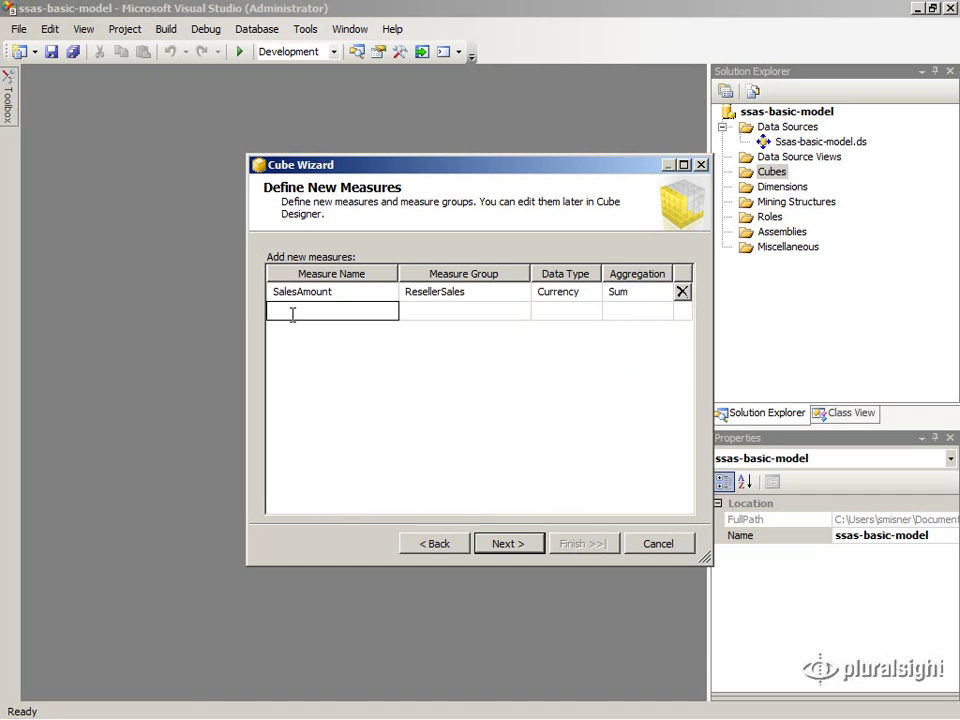
text(OrderQuantity)
click(497, 311)
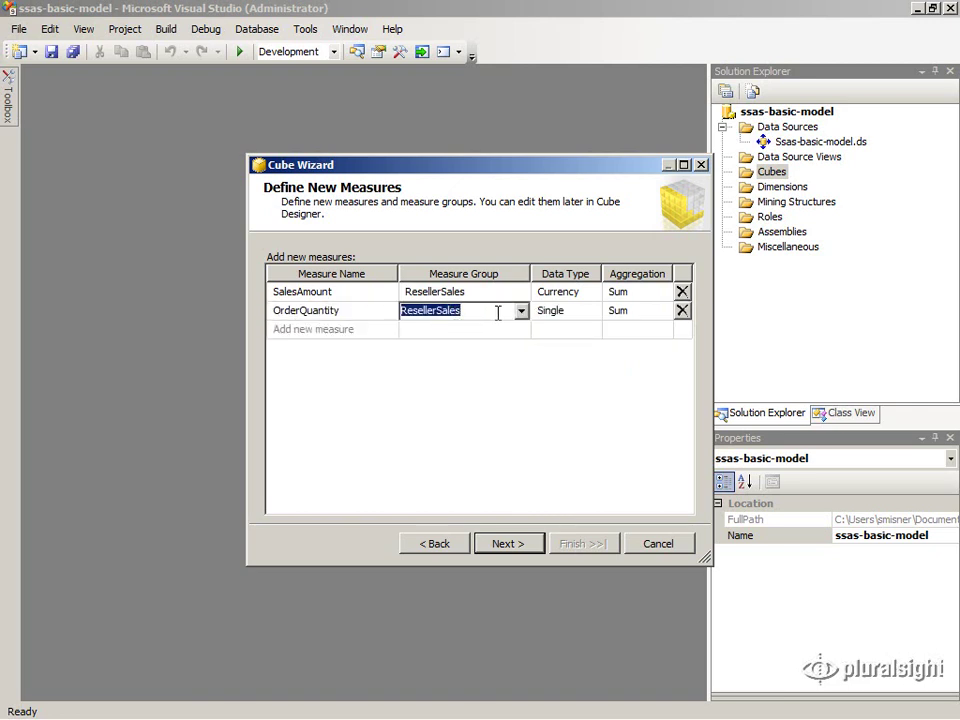
Maximize the Cube Wizard and widen the Measure Group and Data Type columns so the full type names fit
click(594, 316)
click(594, 316)
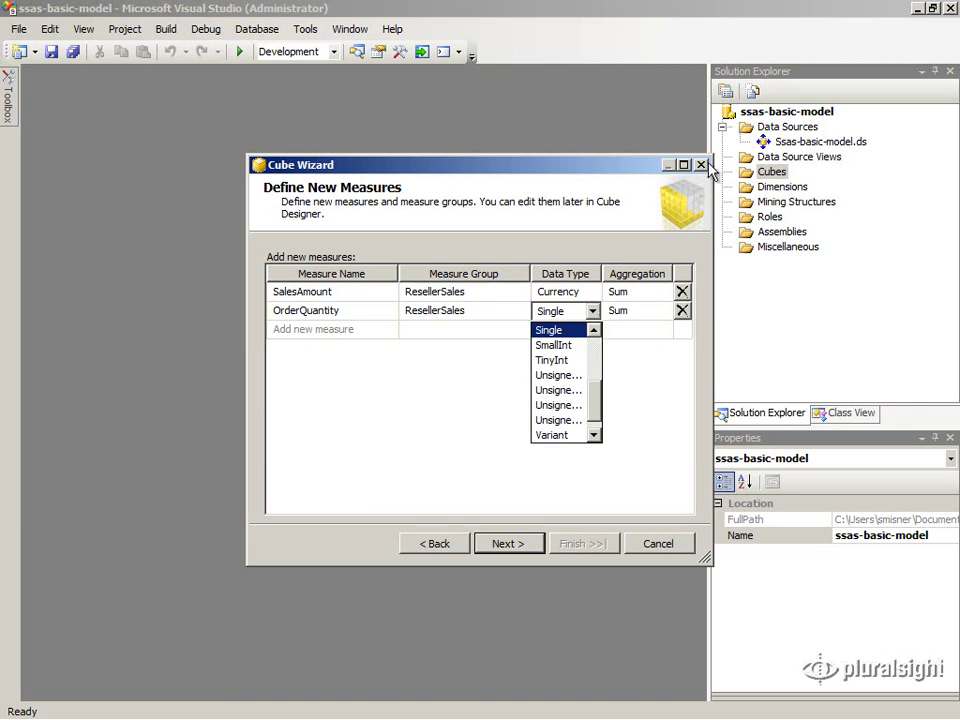
key(Return)
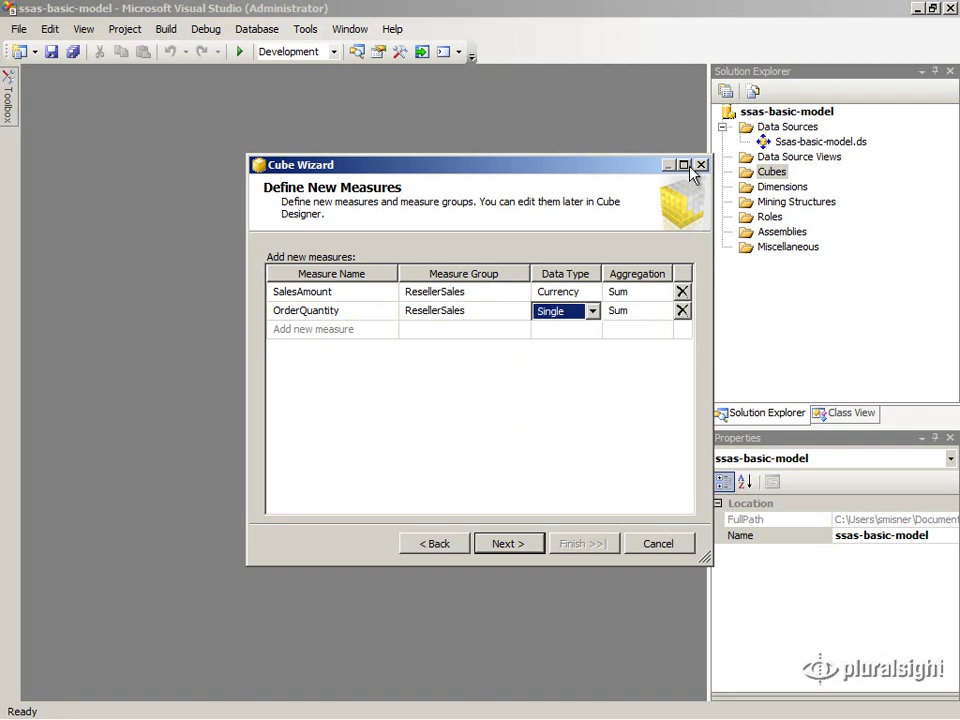
click(684, 165)
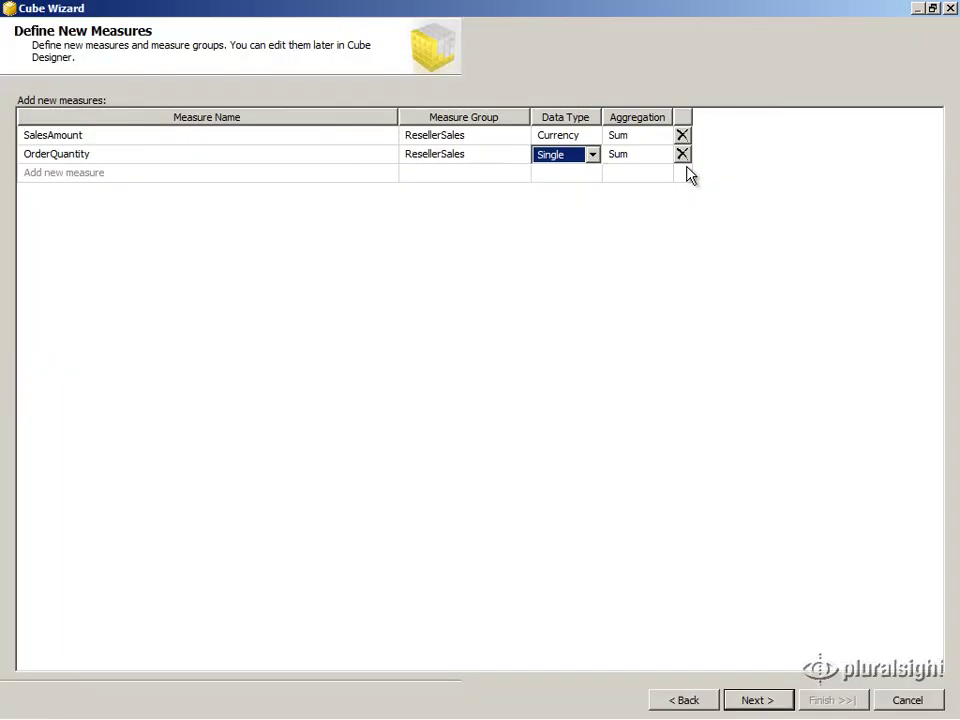
drag(781, 116, 622, 117)
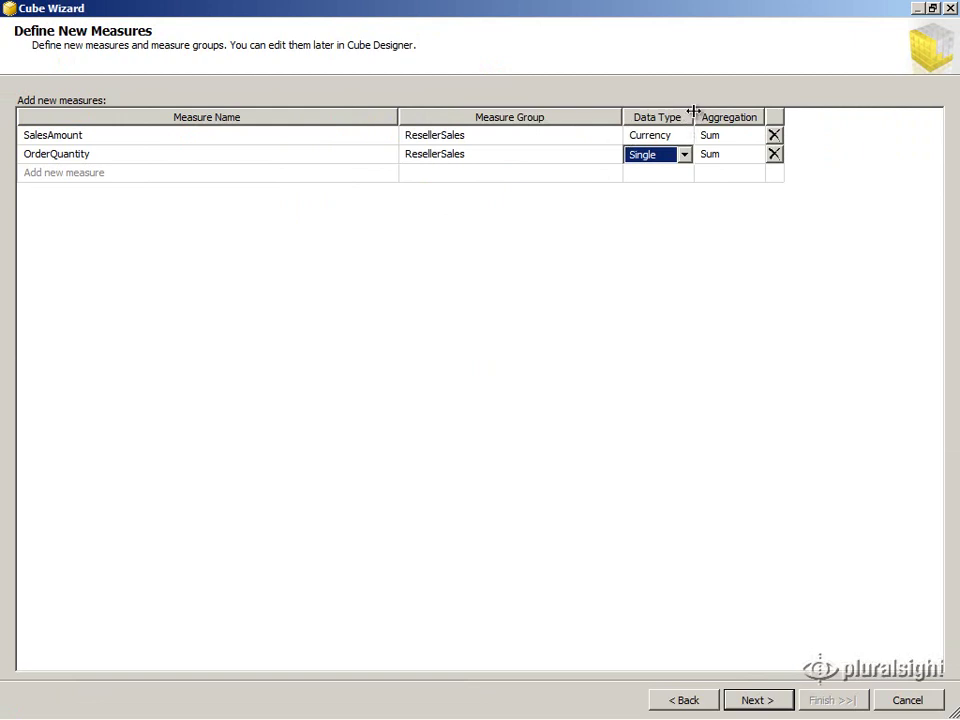
drag(693, 117, 820, 88)
Set the OrderQuantity measure's data type to Integer and keep Sum as its aggregation
click(810, 155)
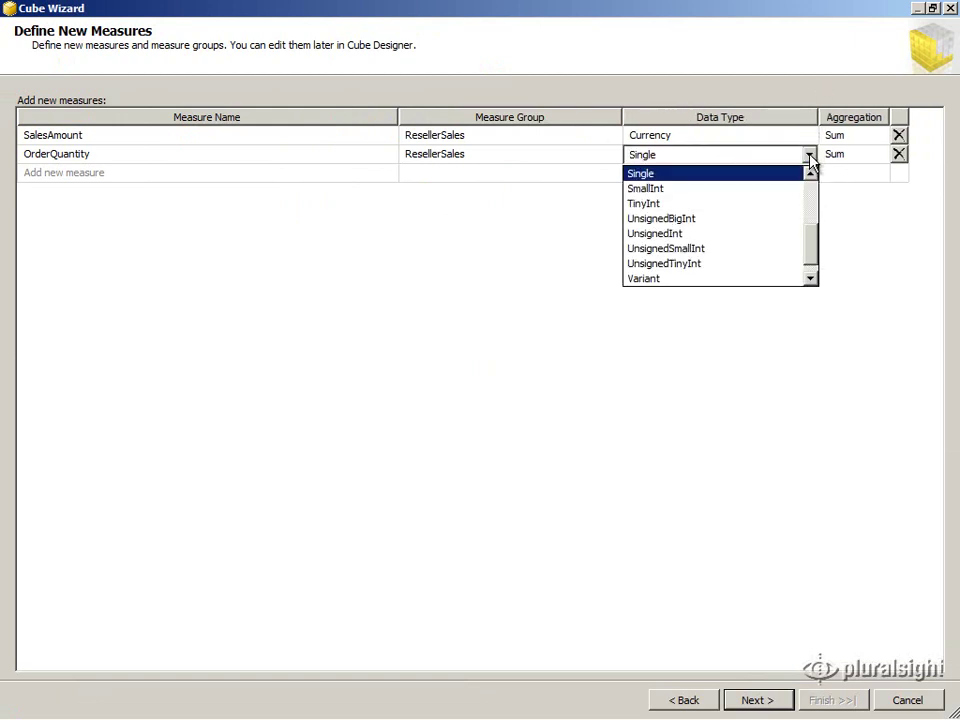
drag(811, 252, 816, 195)
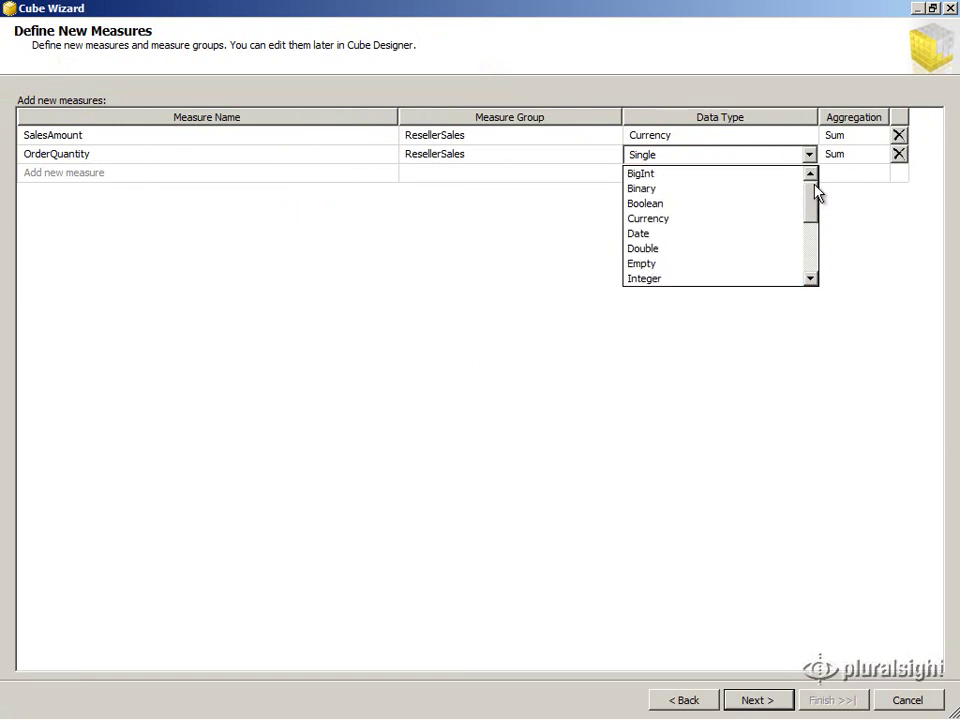
click(684, 279)
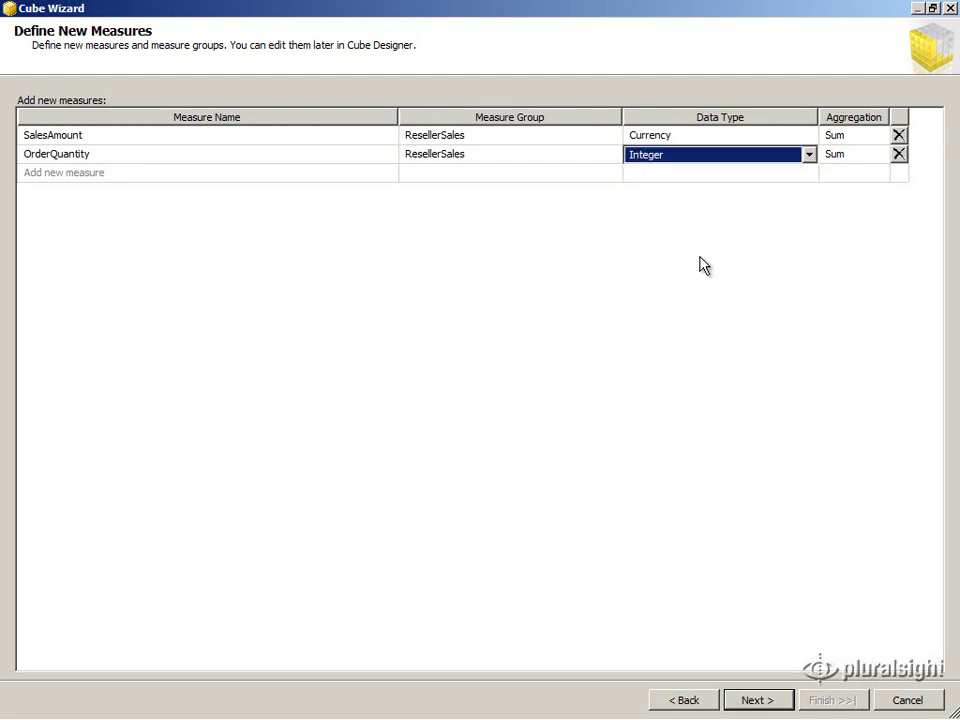
click(848, 156)
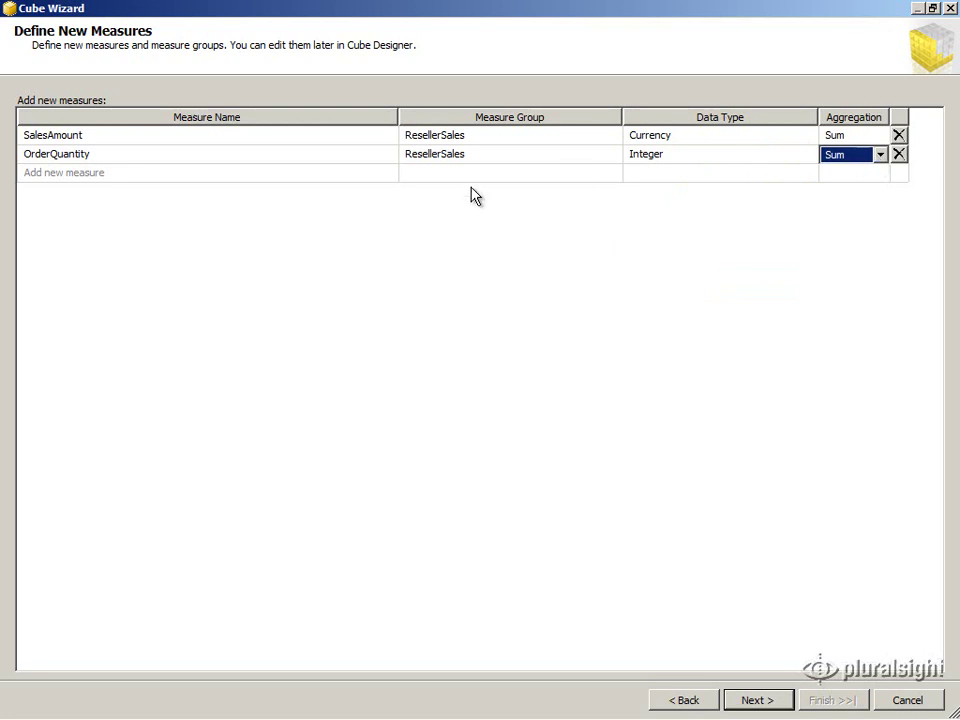
Add a ProductCost measure in the ResellerSales group with data type Currency, and continue to defining the dimensions
click(204, 172)
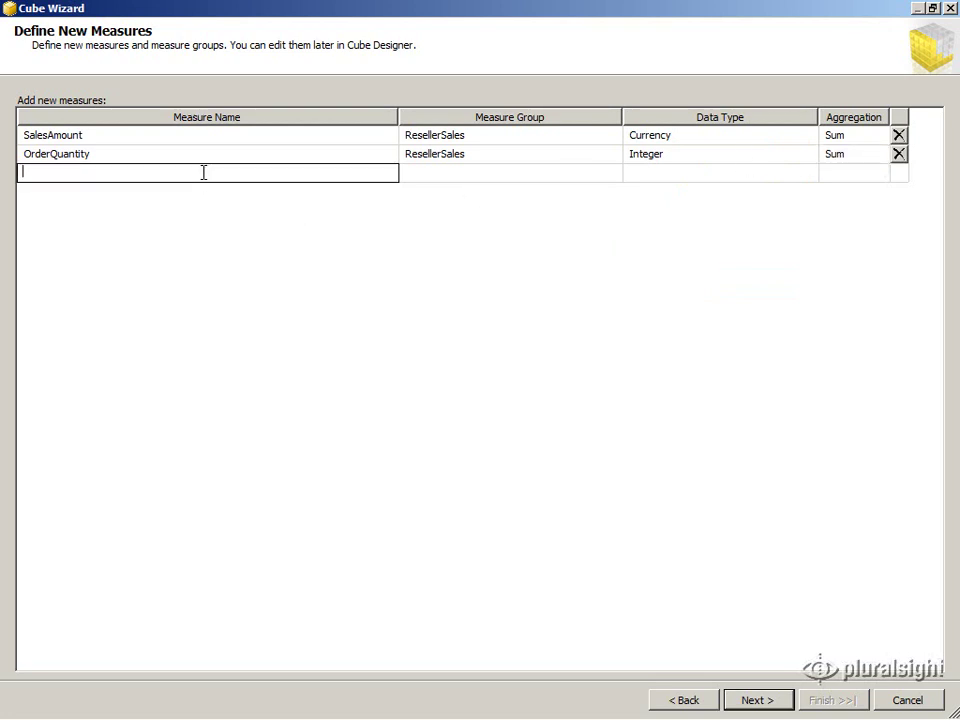
text(ProductCost)
key(Tab)
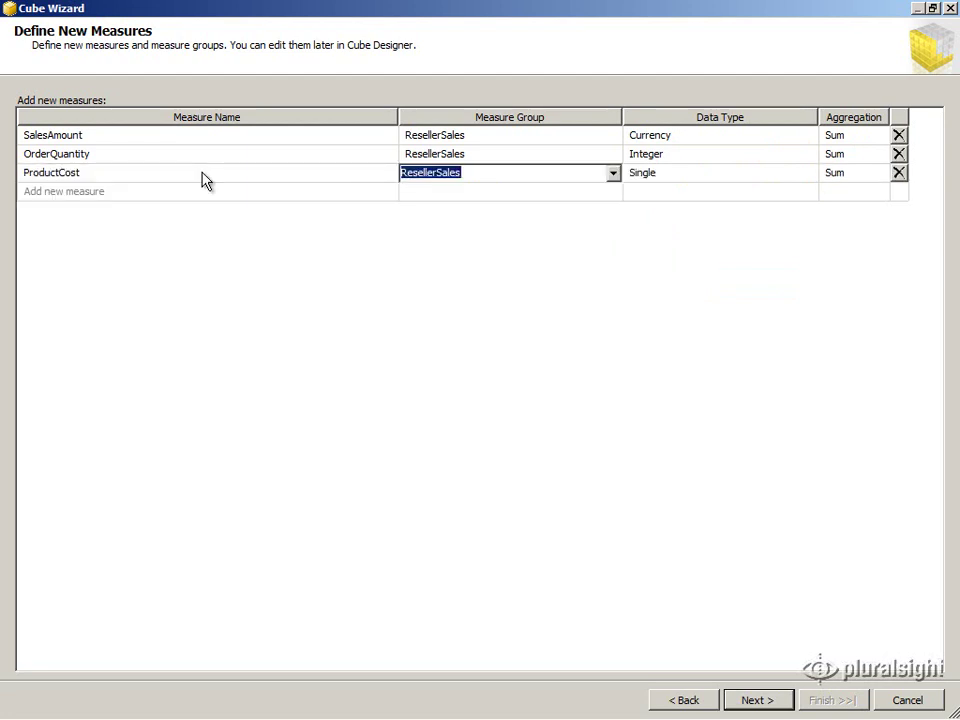
click(684, 174)
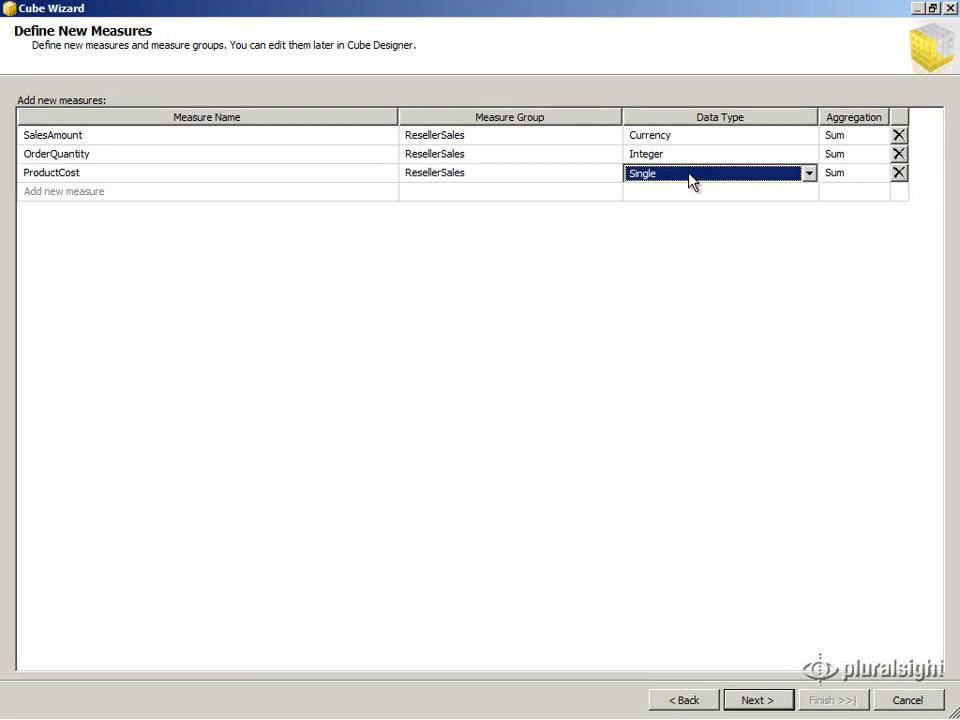
click(810, 175)
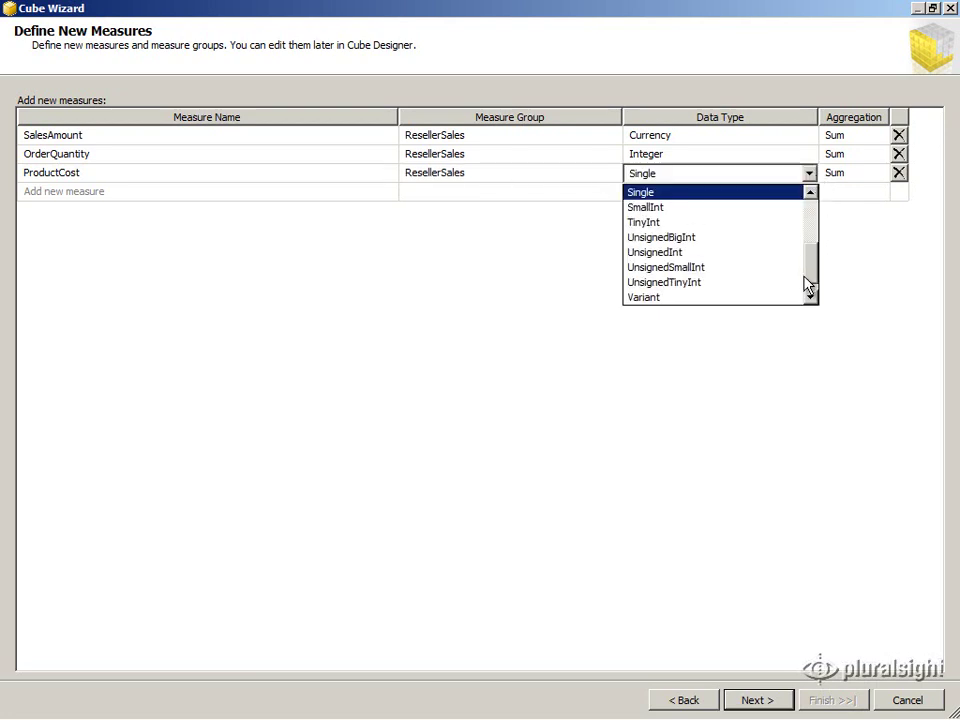
scroll(808, 270, up, 3)
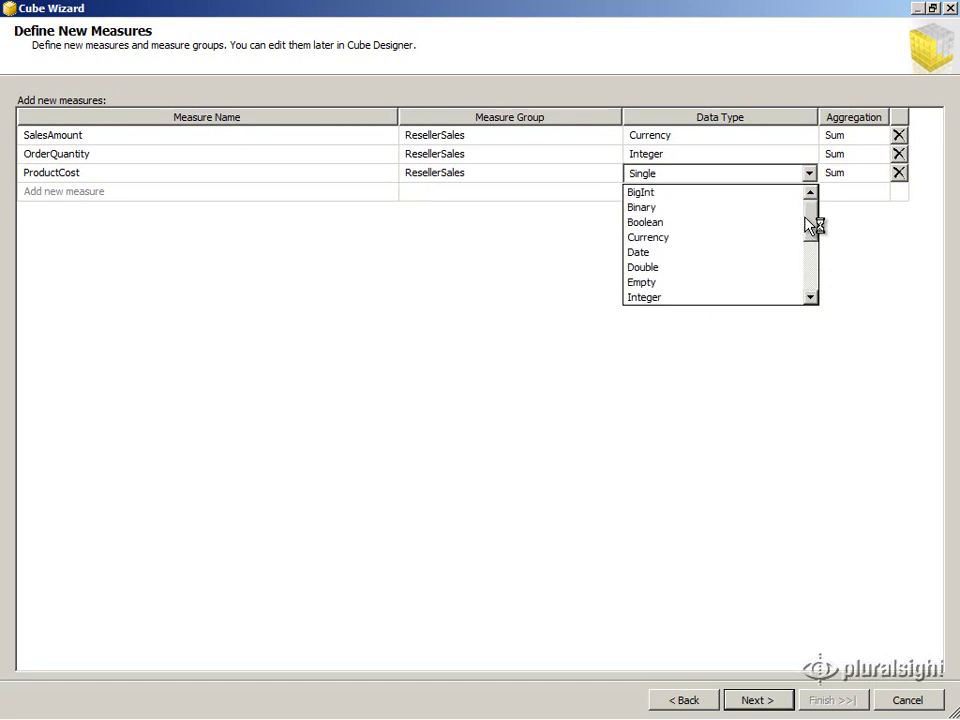
click(715, 238)
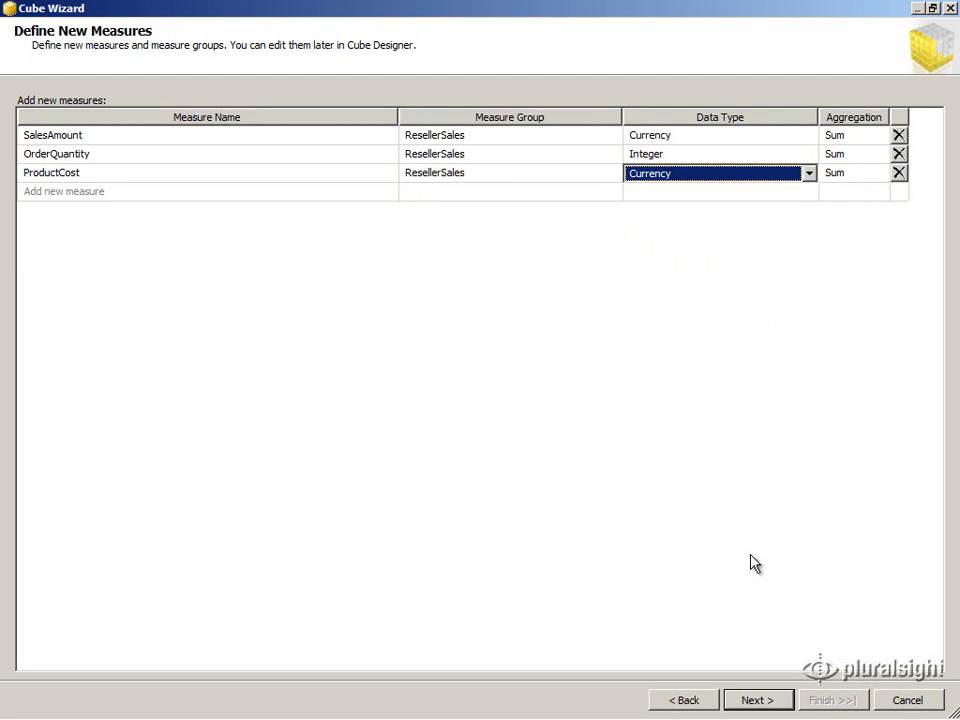
click(757, 702)
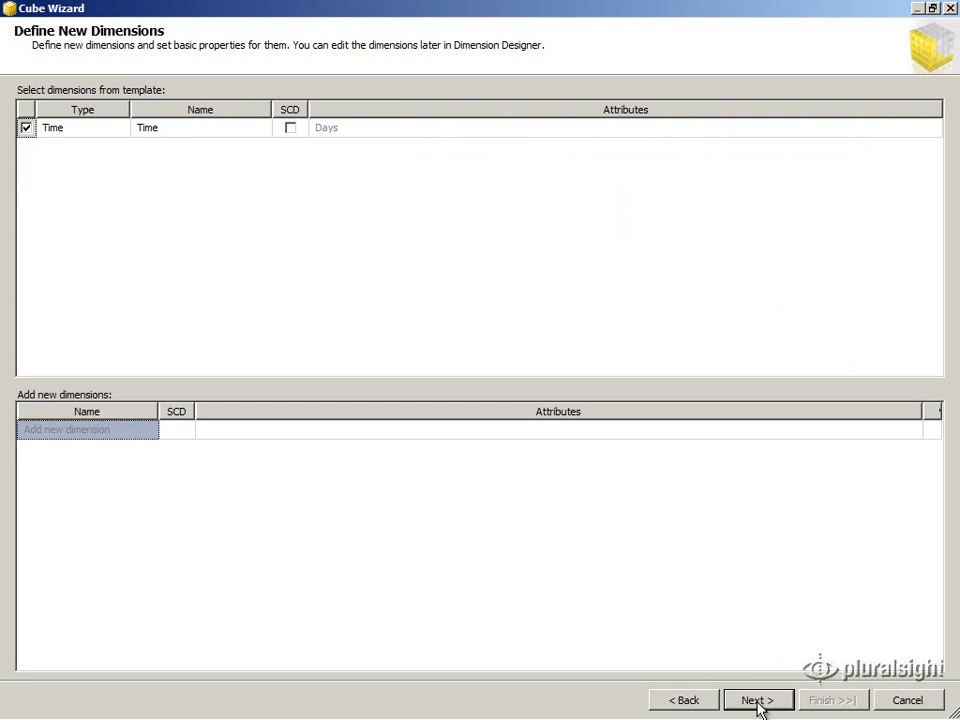
Rename the Time dimension from the template to Date
click(99, 130)
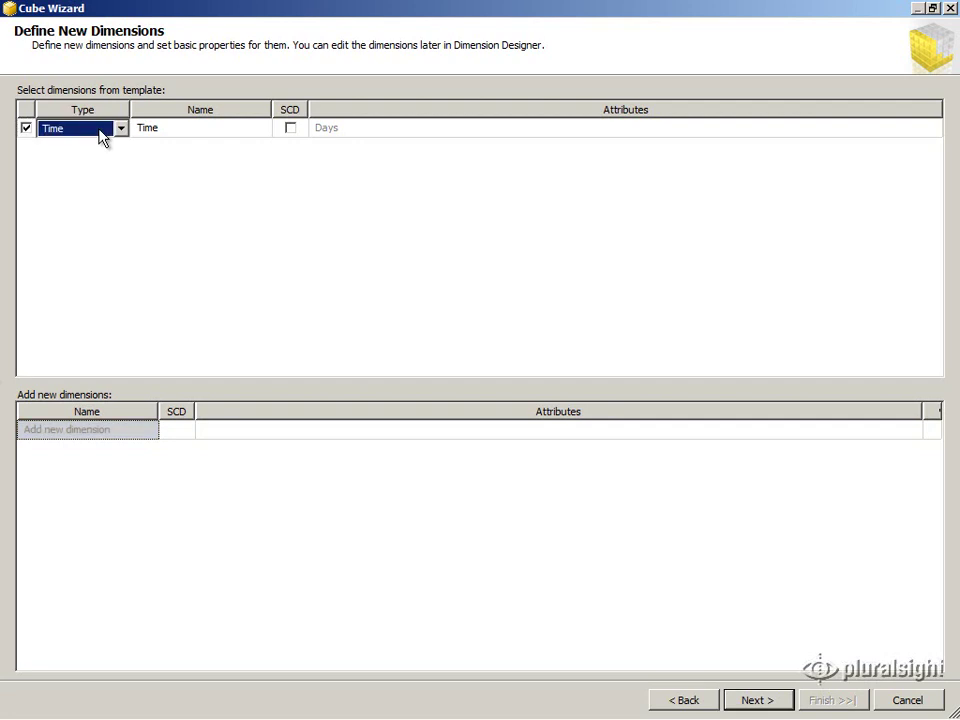
click(172, 128)
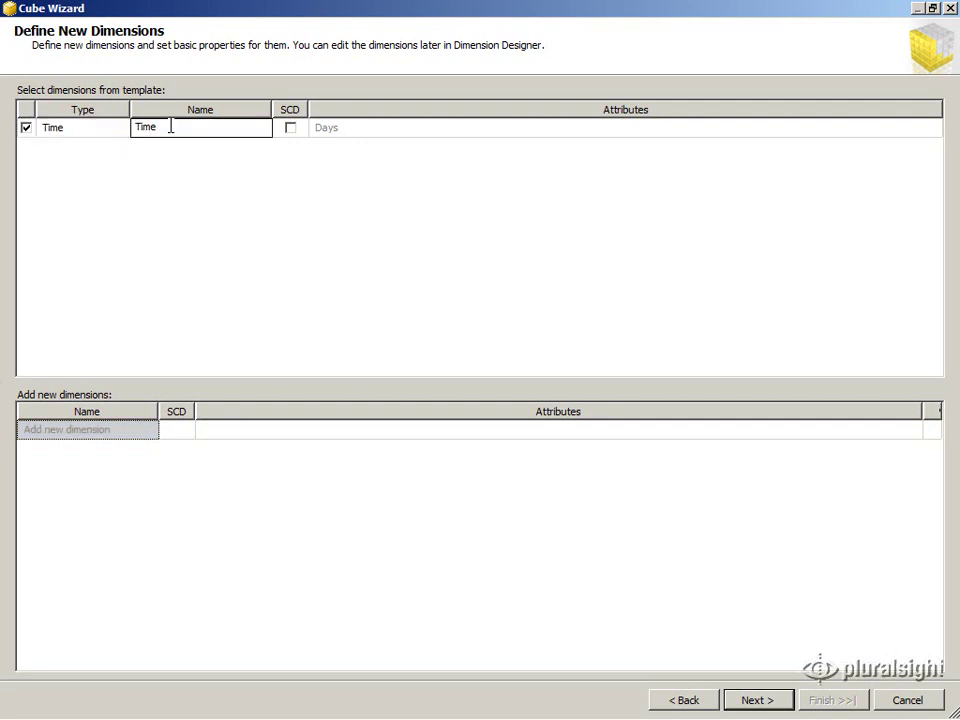
key(BackSpace)
key(BackSpace)
key(BackSpace)
key(BackSpace)
text(Date)
click(324, 132)
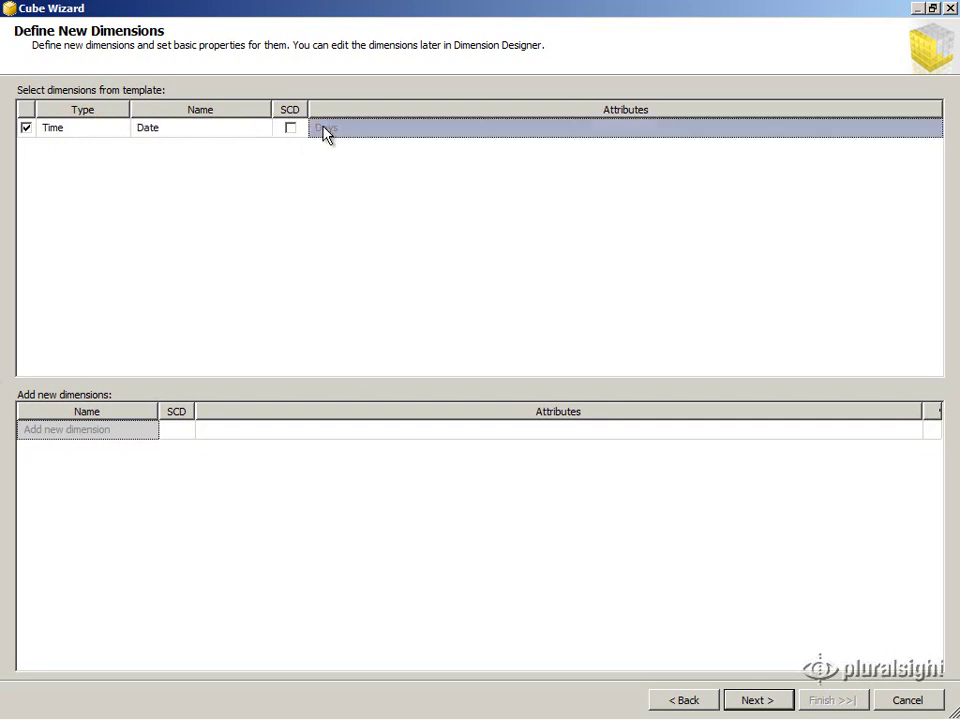
Add a new dimension named Product and mark it as a slowly changing dimension (SCD)
click(110, 432)
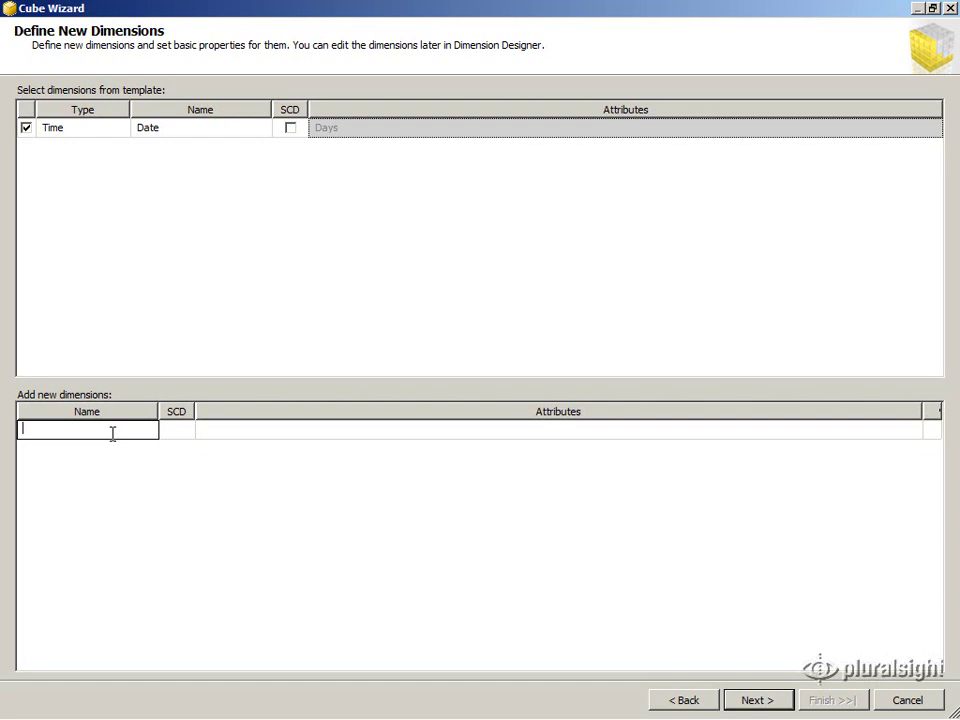
text(Product)
key(Tab)
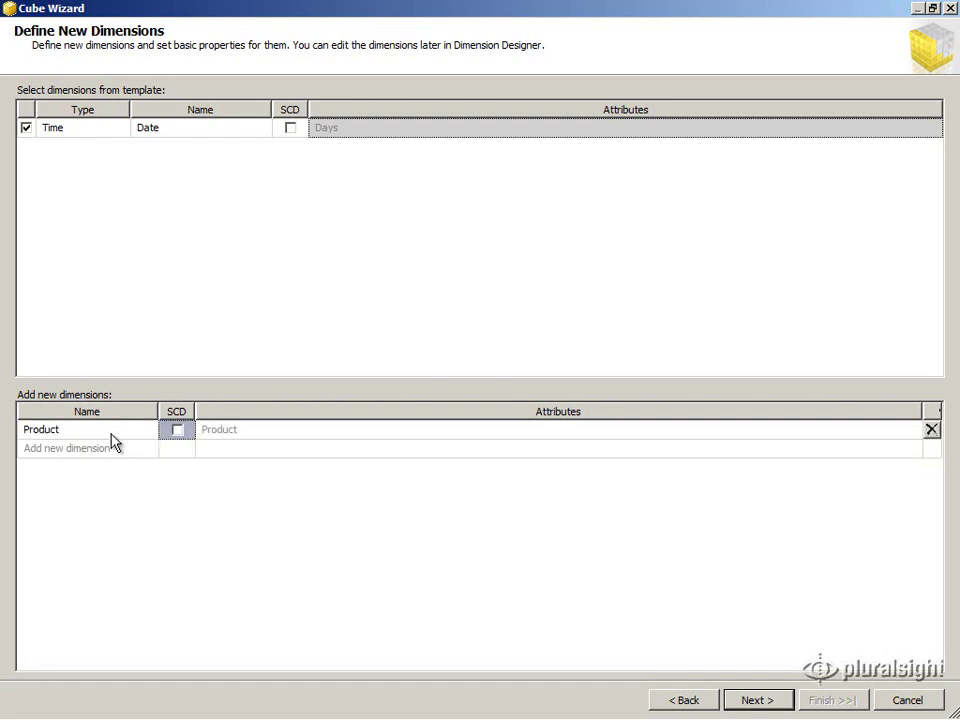
click(178, 431)
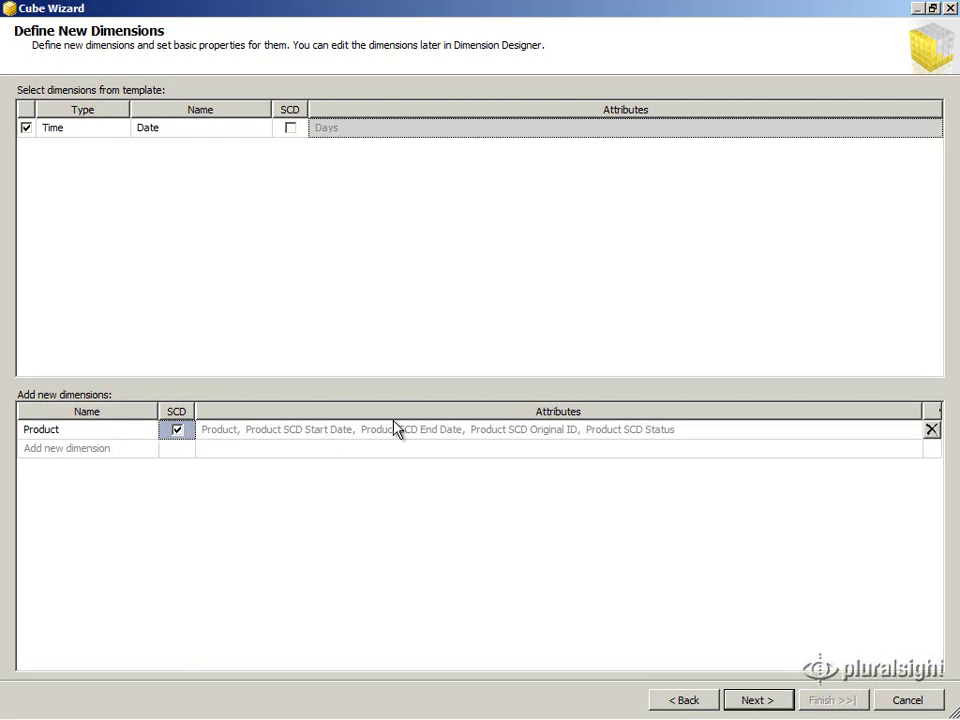
Add two more new dimensions named Subcategory and Category, without SCD
click(41, 451)
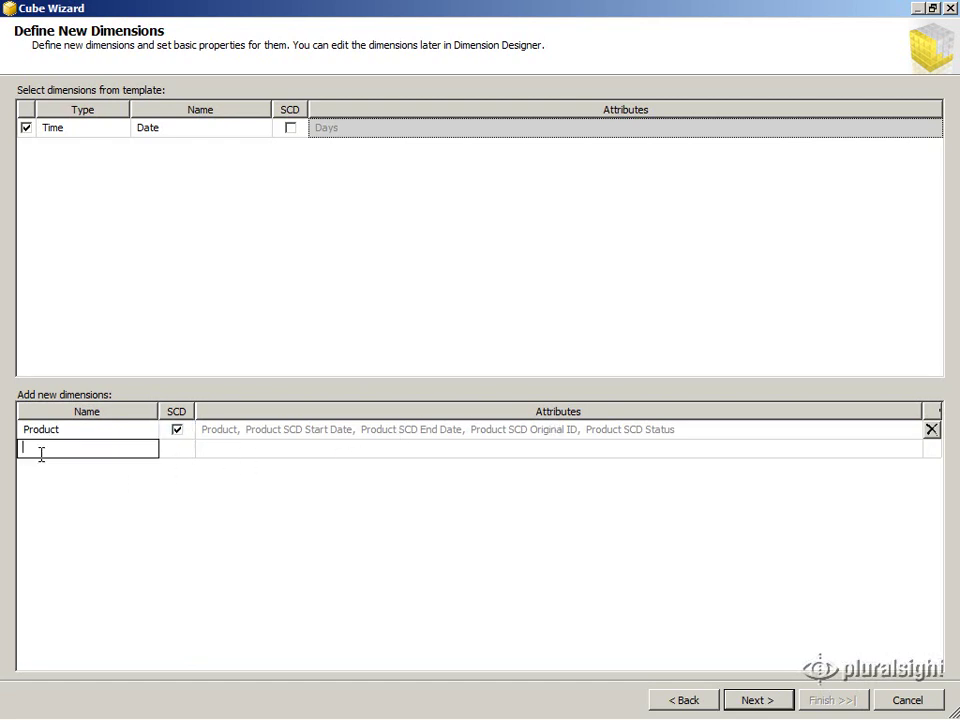
text(Subcategory)
key(Tab)
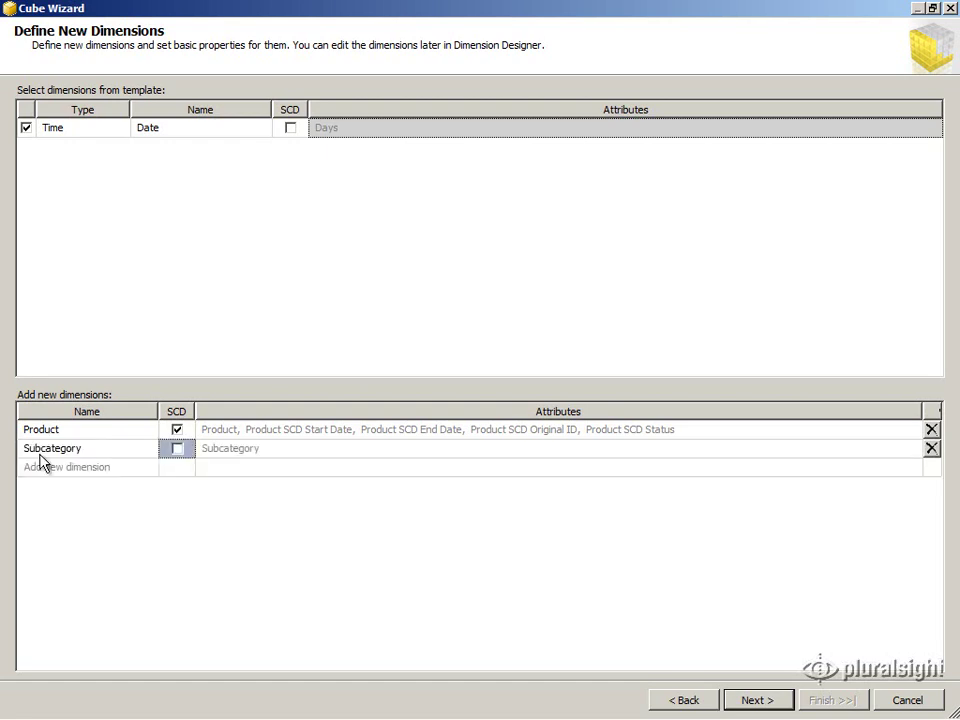
click(30, 468)
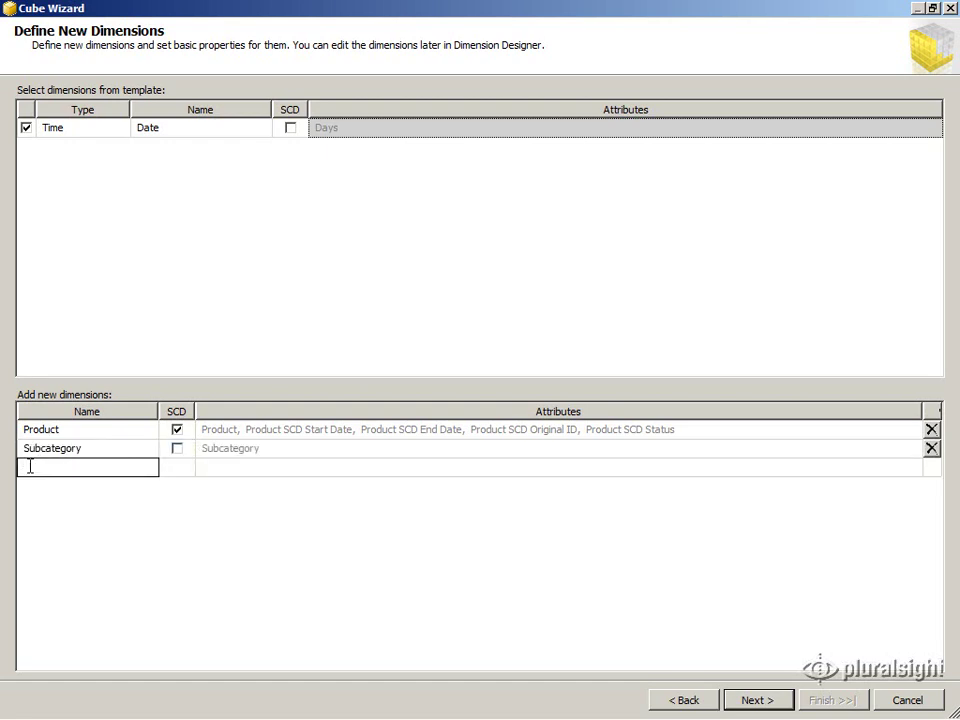
text(Category)
key(Tab)
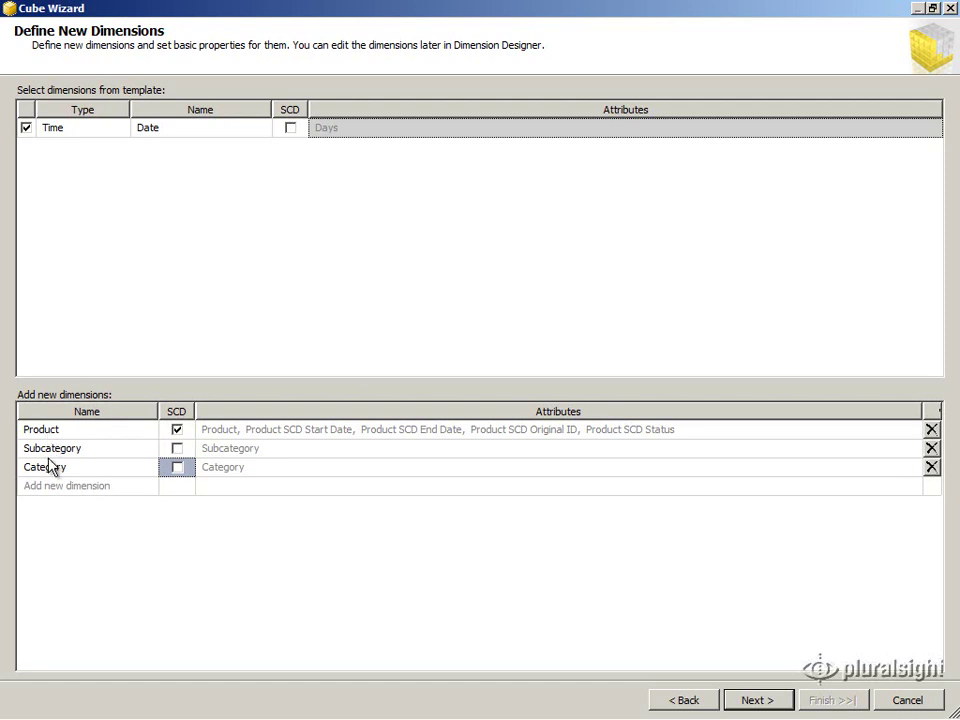
Add a SalesTerritory dimension without SCD and continue to defining the time periods
click(42, 492)
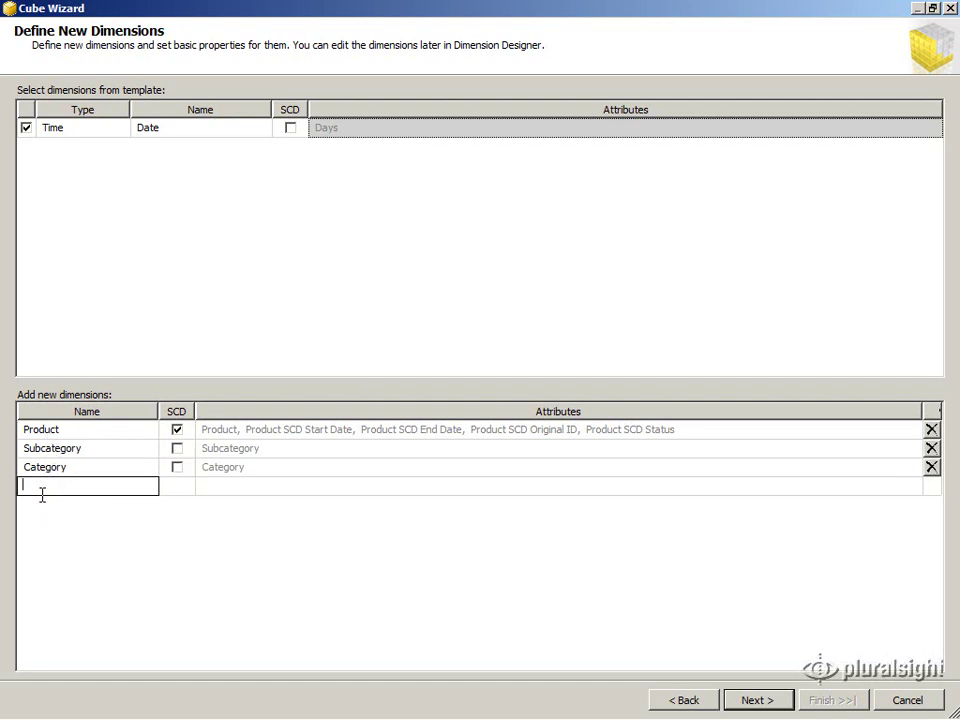
text(SalesTerritory)
key(Return)
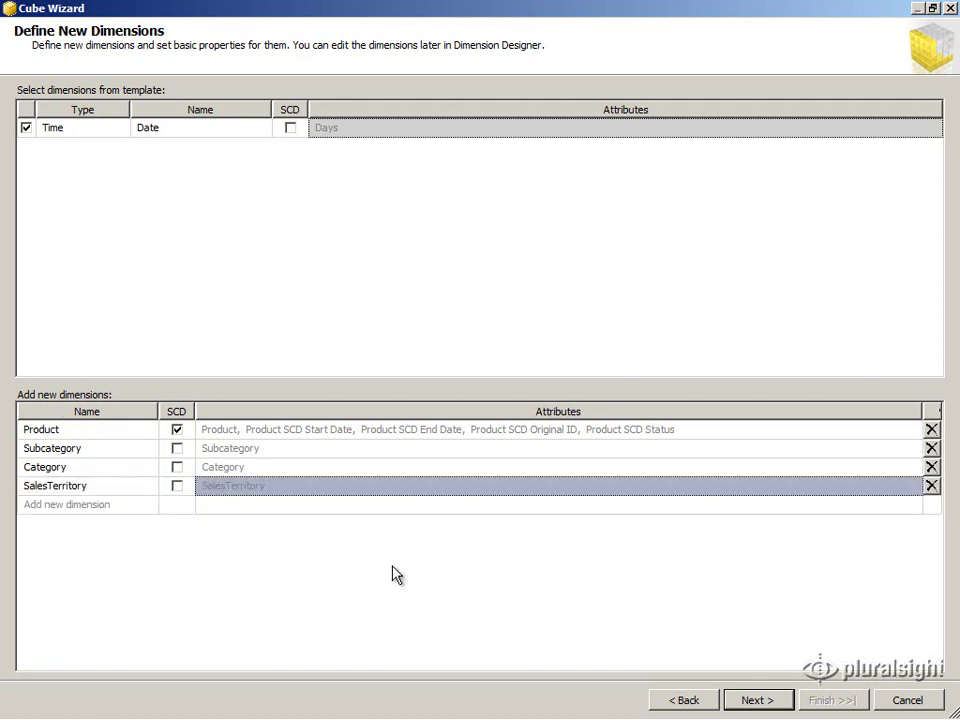
click(754, 700)
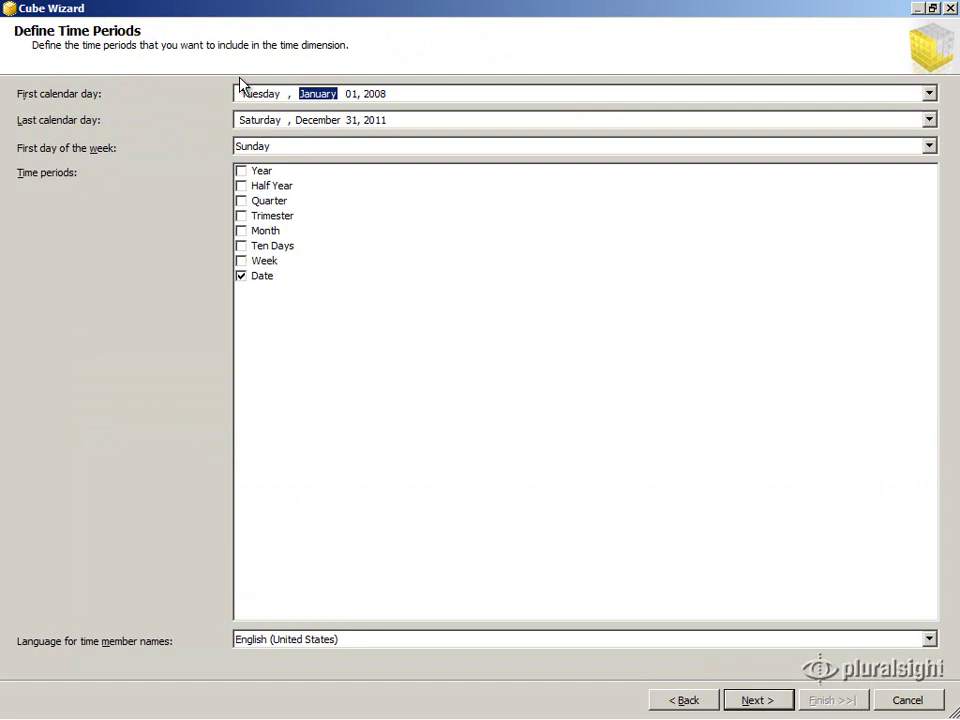
Set the time dimension's first calendar day to January 1, 2005
click(929, 94)
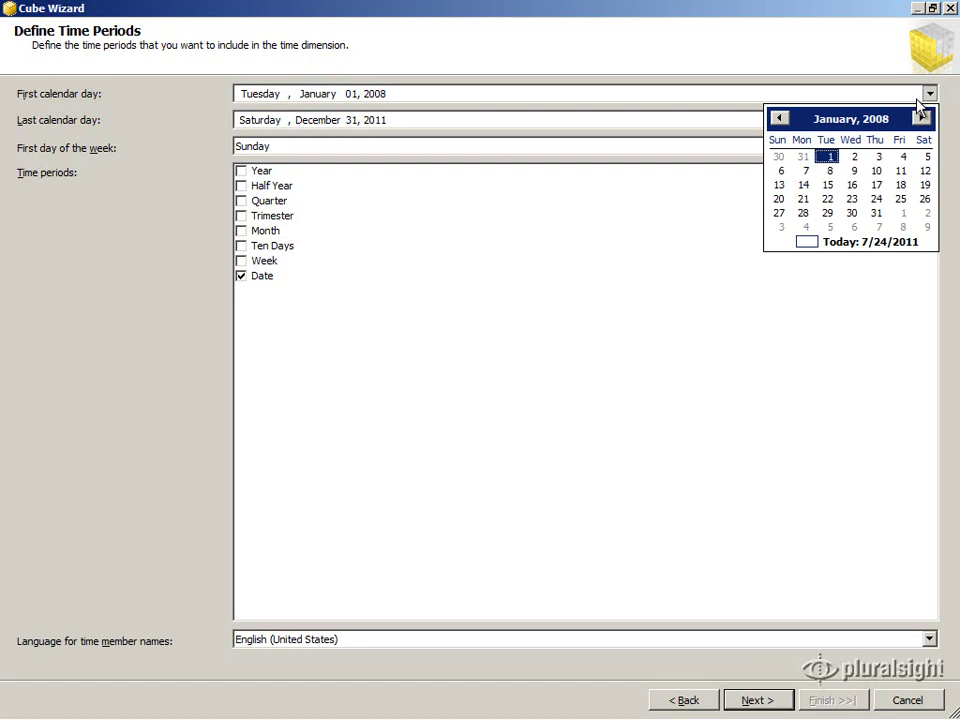
click(881, 122)
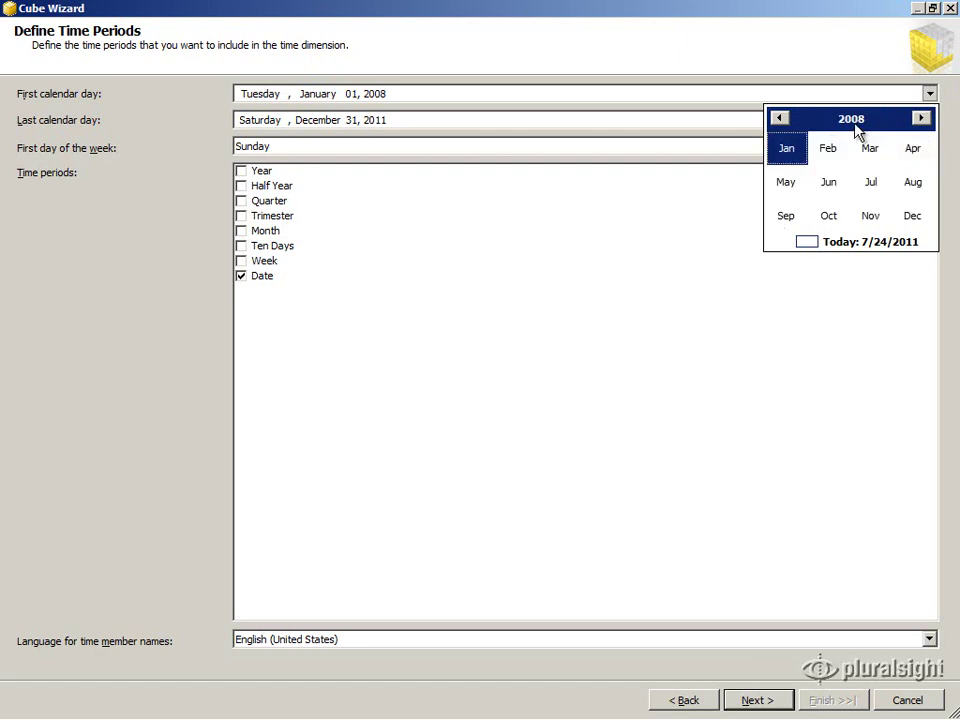
click(852, 121)
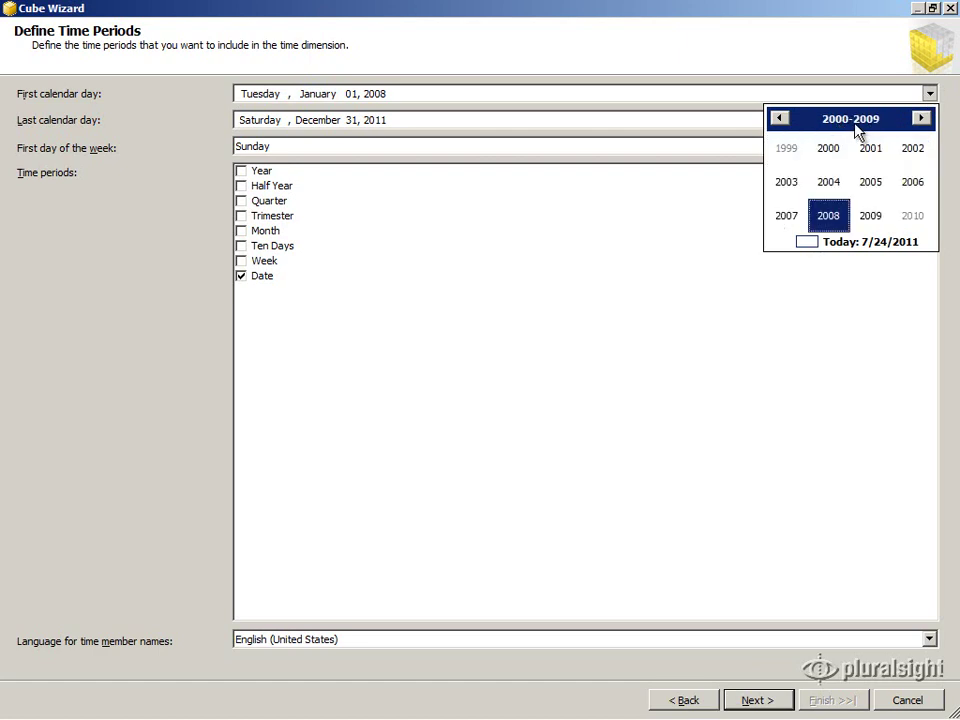
click(874, 192)
click(791, 158)
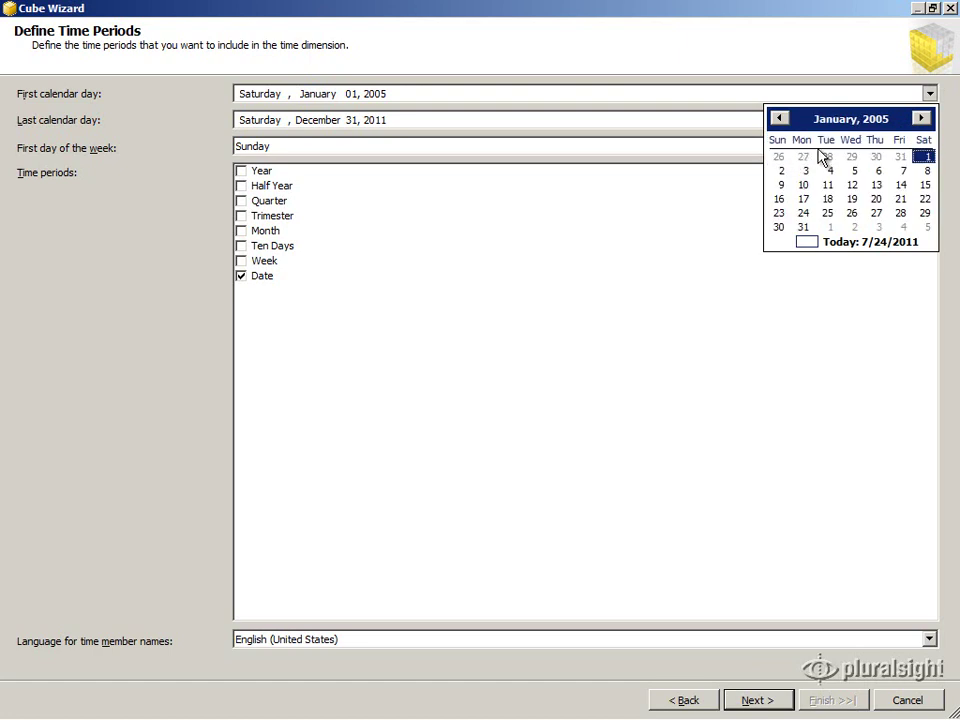
click(928, 158)
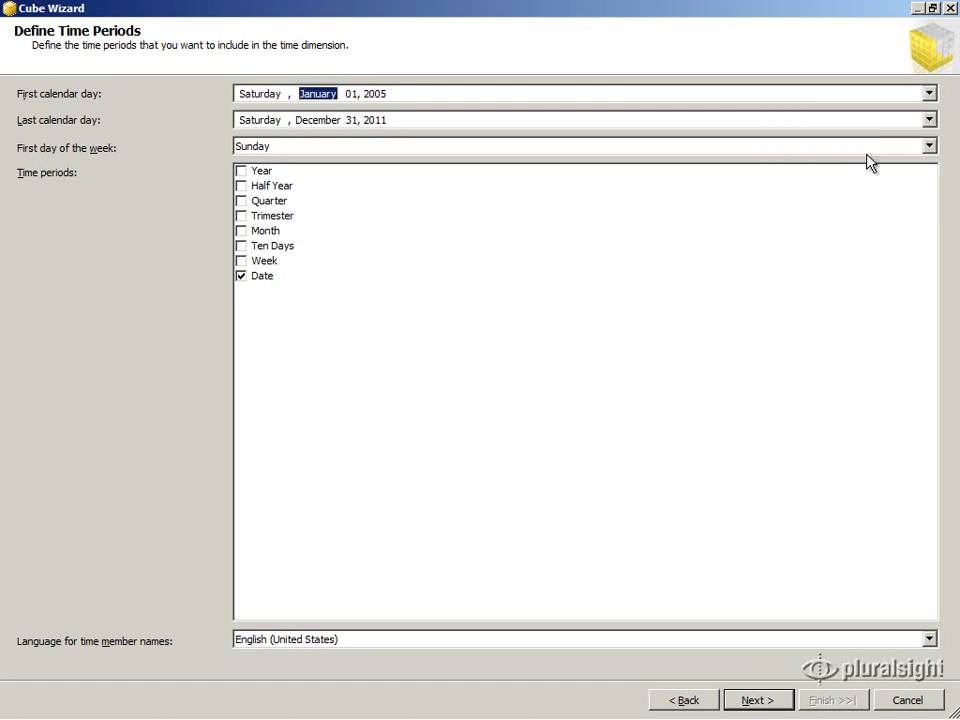
Set the time dimension's last calendar day to December 31, 2008
click(788, 127)
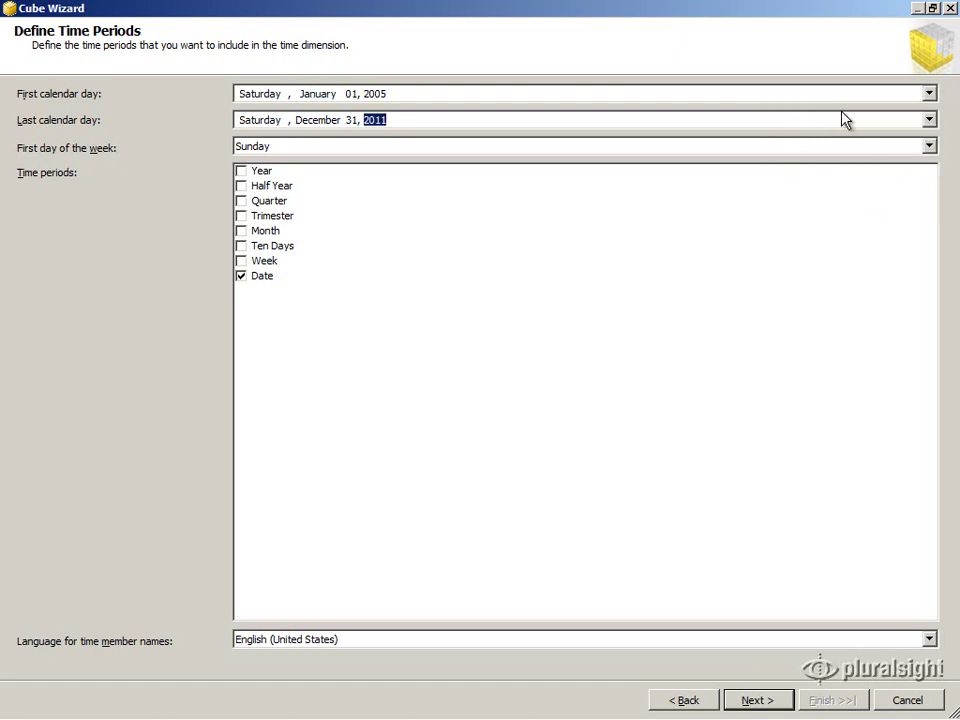
click(927, 120)
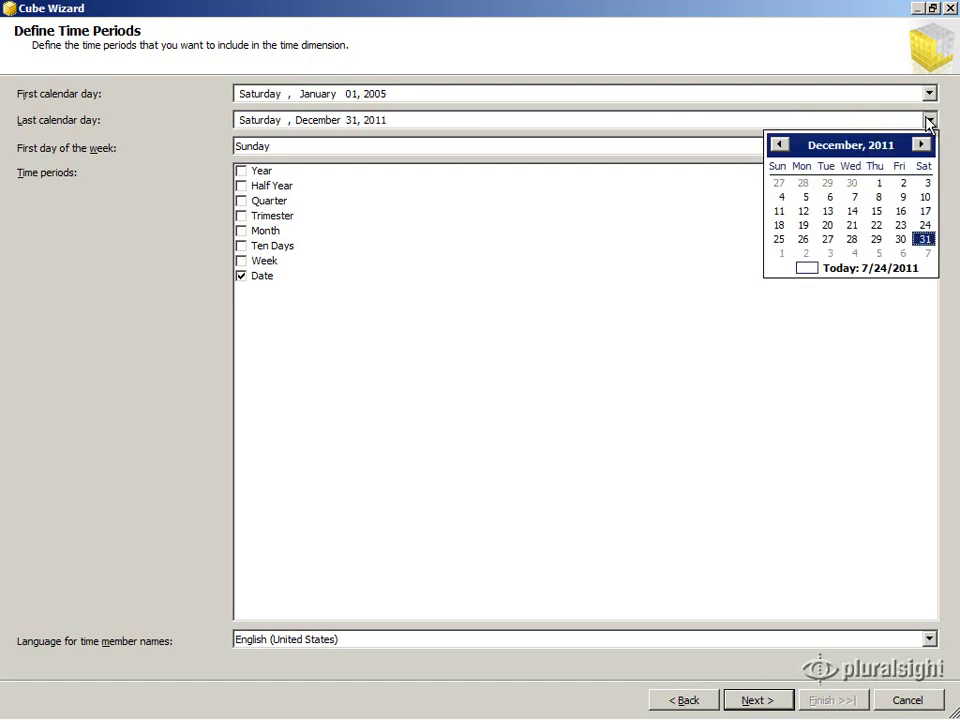
click(872, 145)
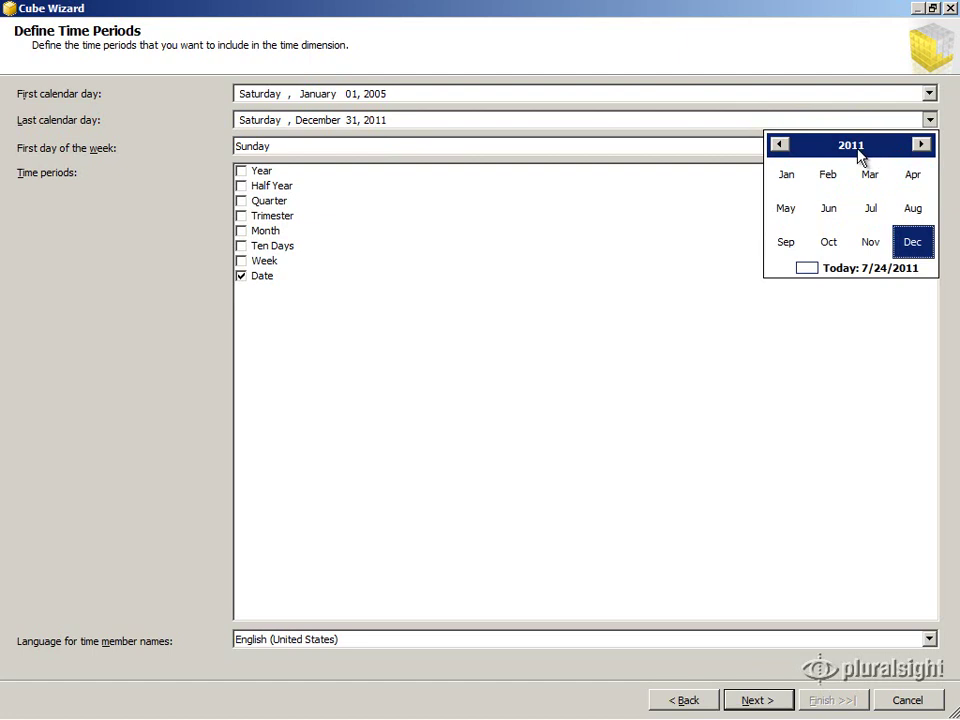
click(860, 152)
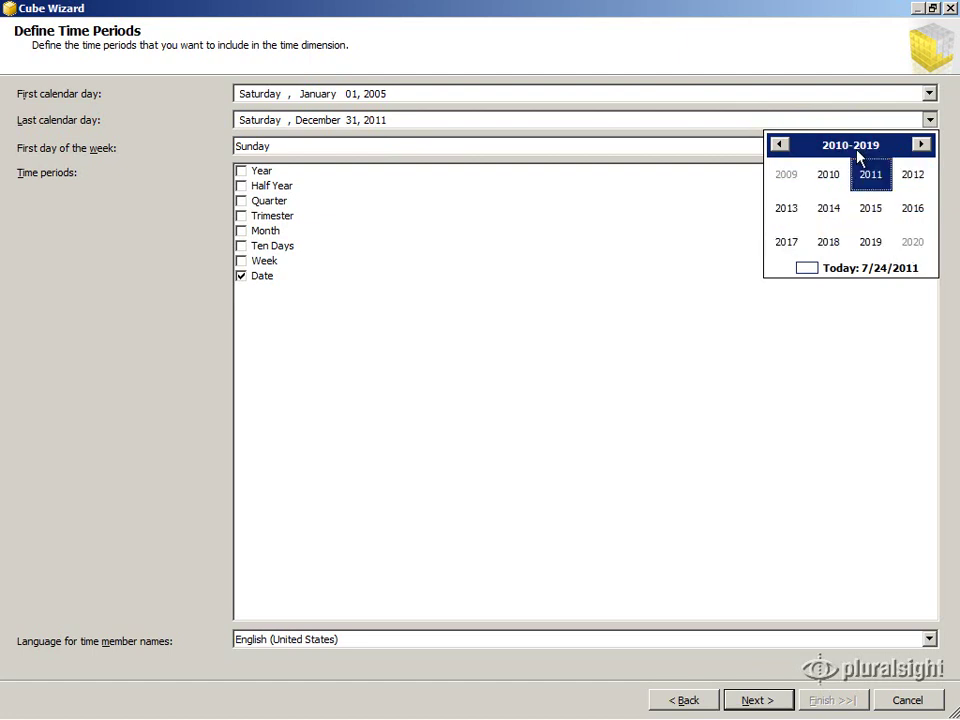
click(781, 146)
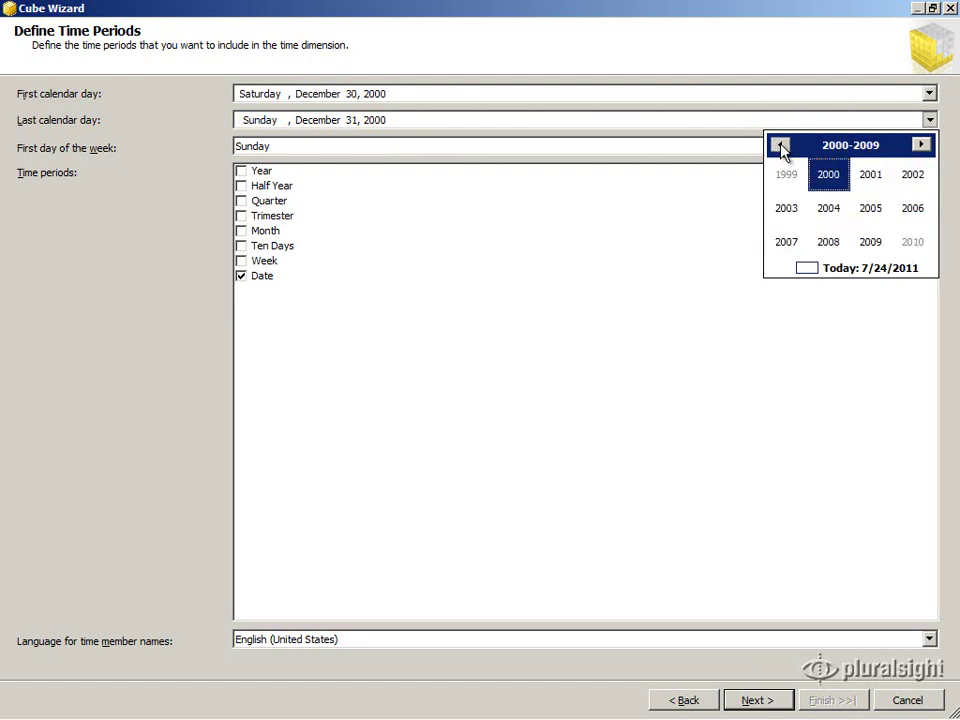
click(828, 242)
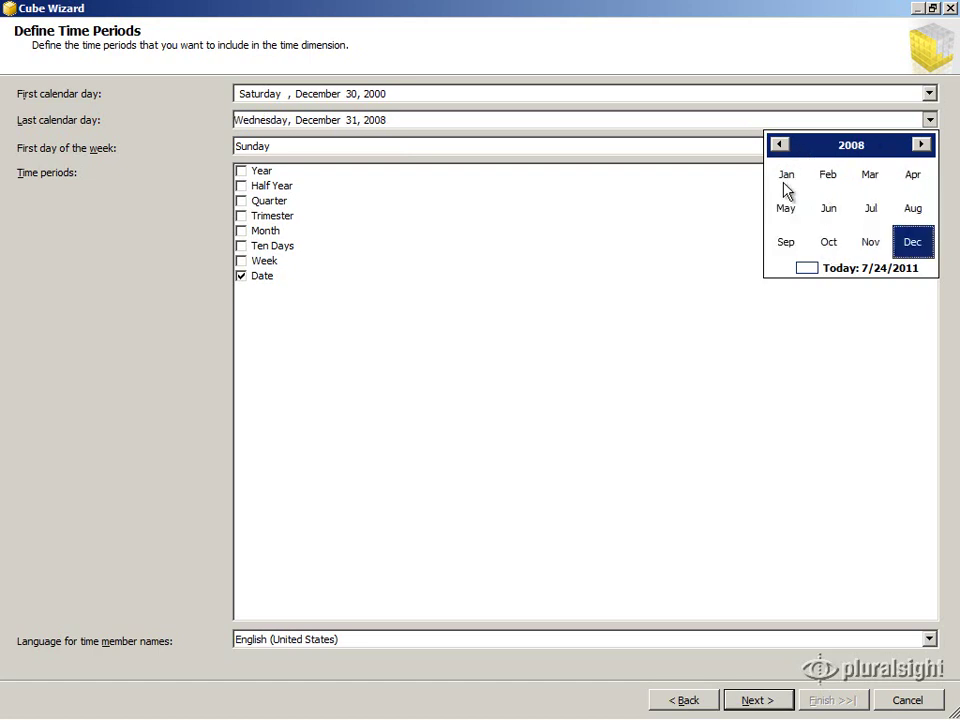
click(912, 244)
click(852, 241)
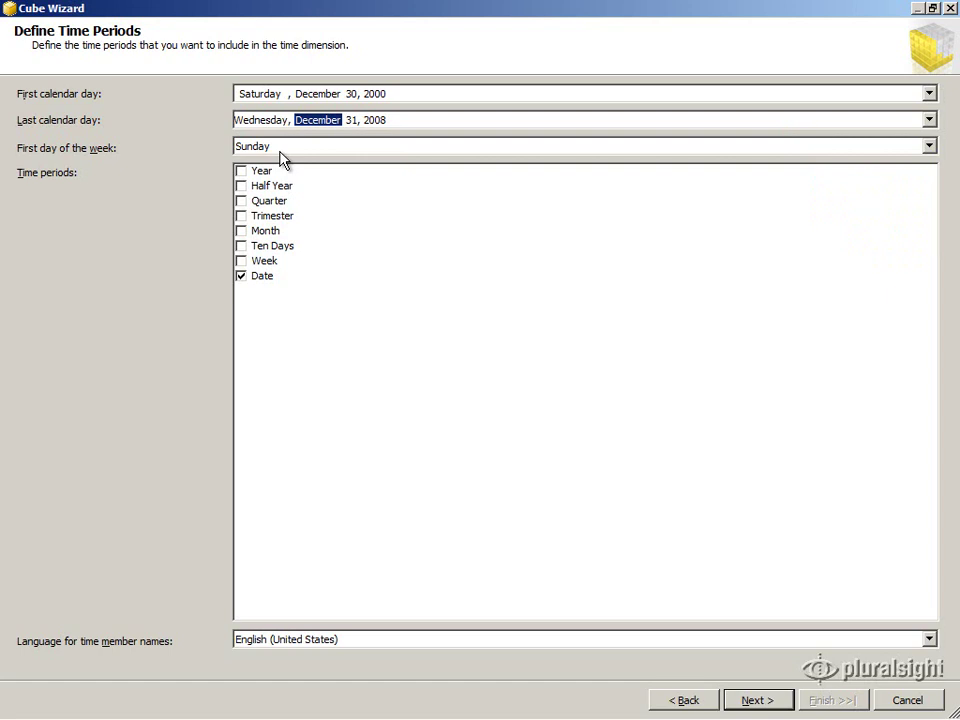
Include the Month, Quarter and Year time periods besides Date, and continue with only the regular calendar selected
click(241, 231)
click(241, 201)
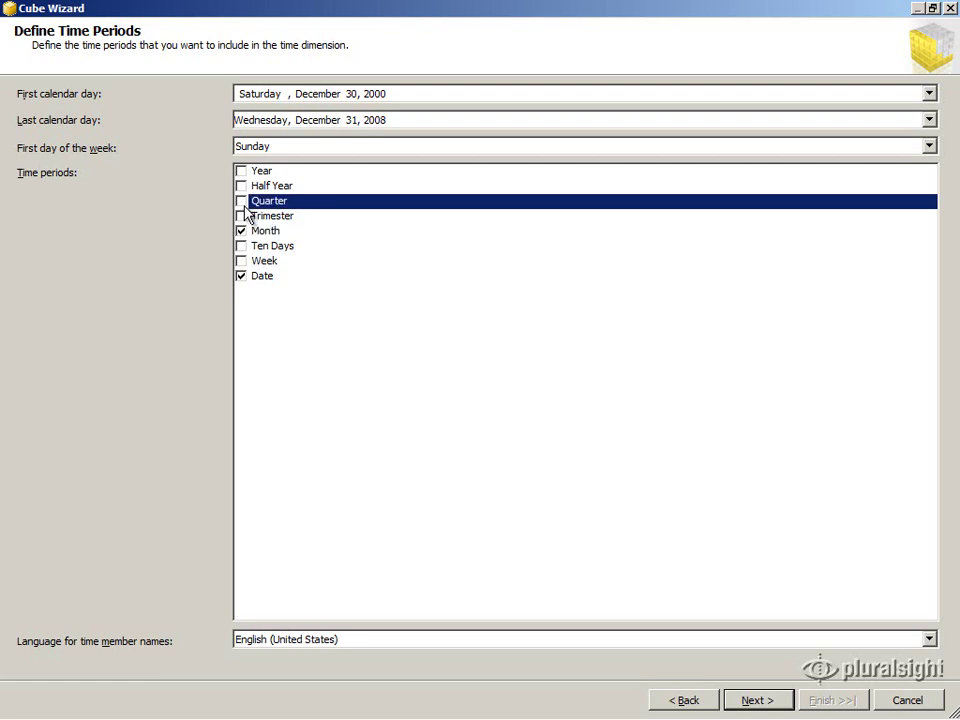
click(242, 172)
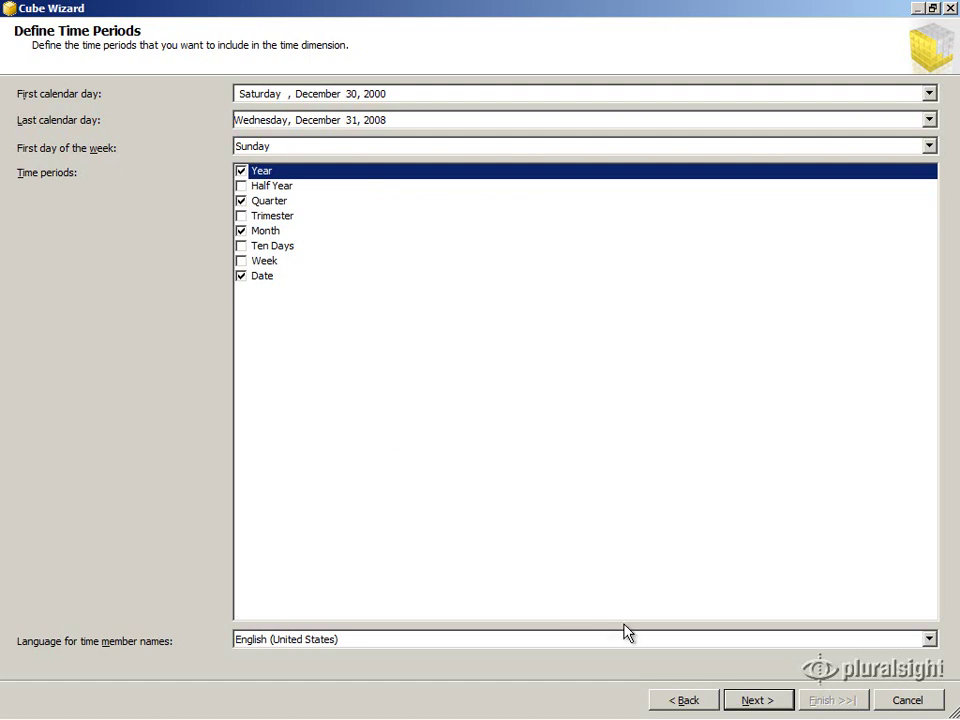
click(788, 705)
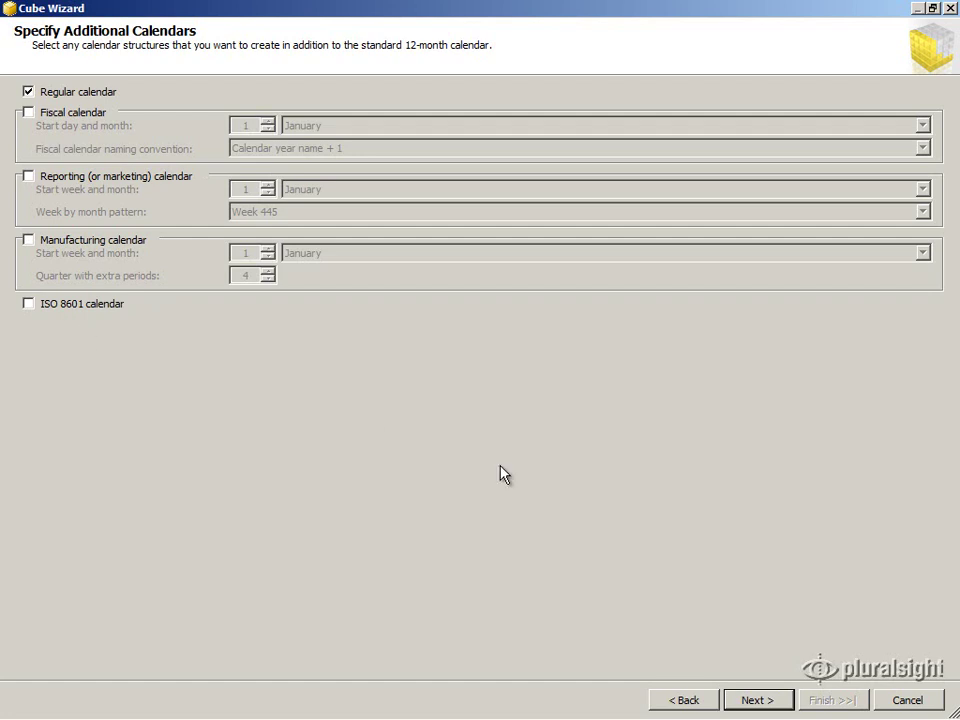
click(765, 702)
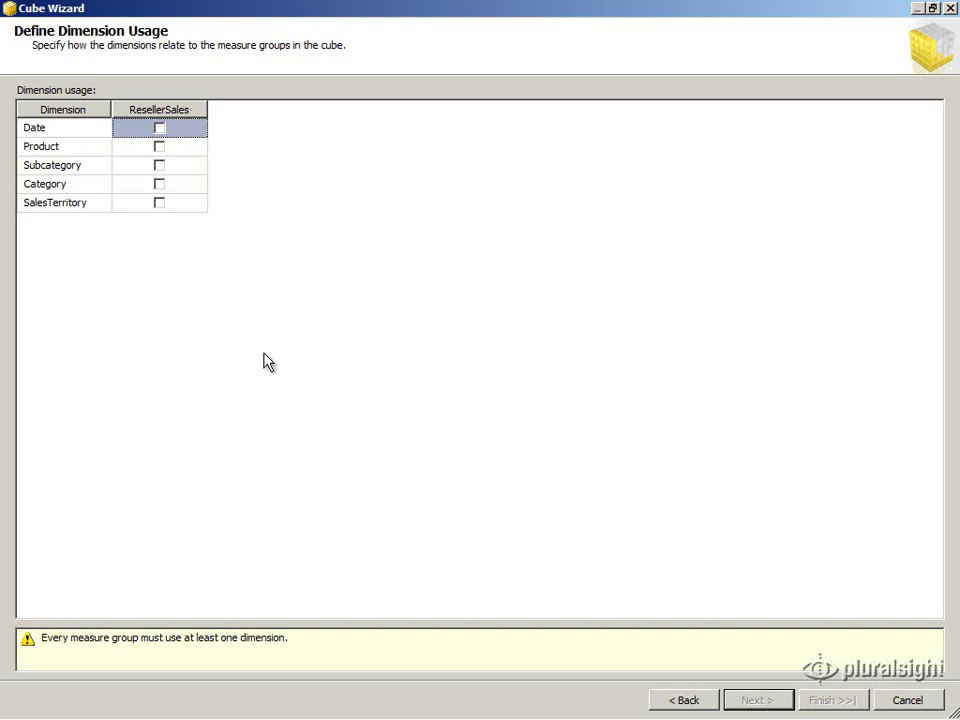
Relate the Date, Product and SalesTerritory dimensions to the ResellerSales measure group
click(160, 129)
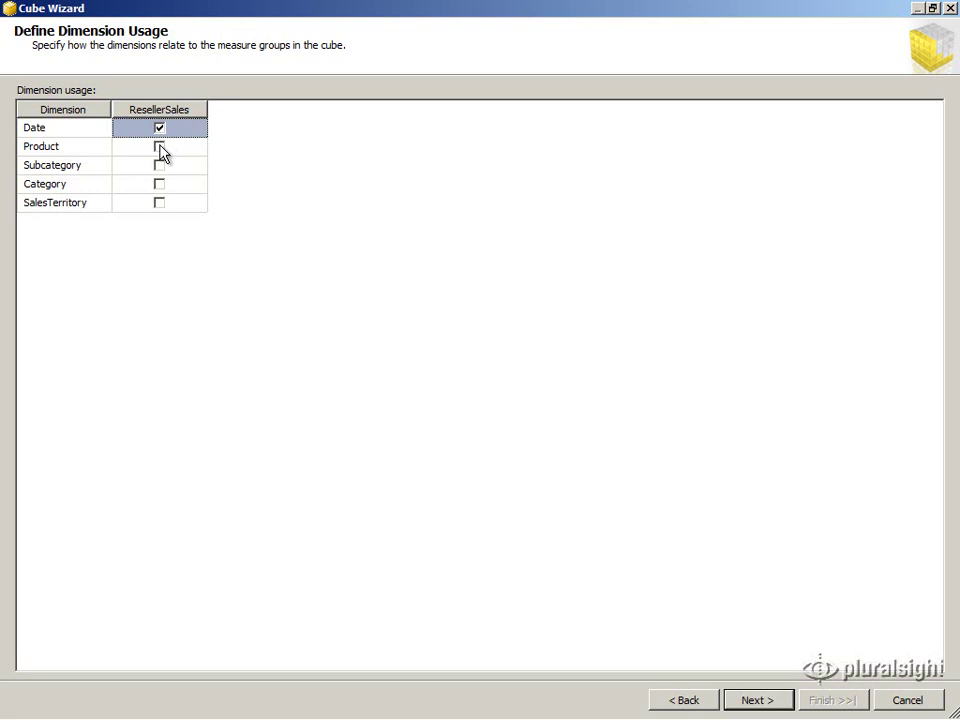
click(160, 148)
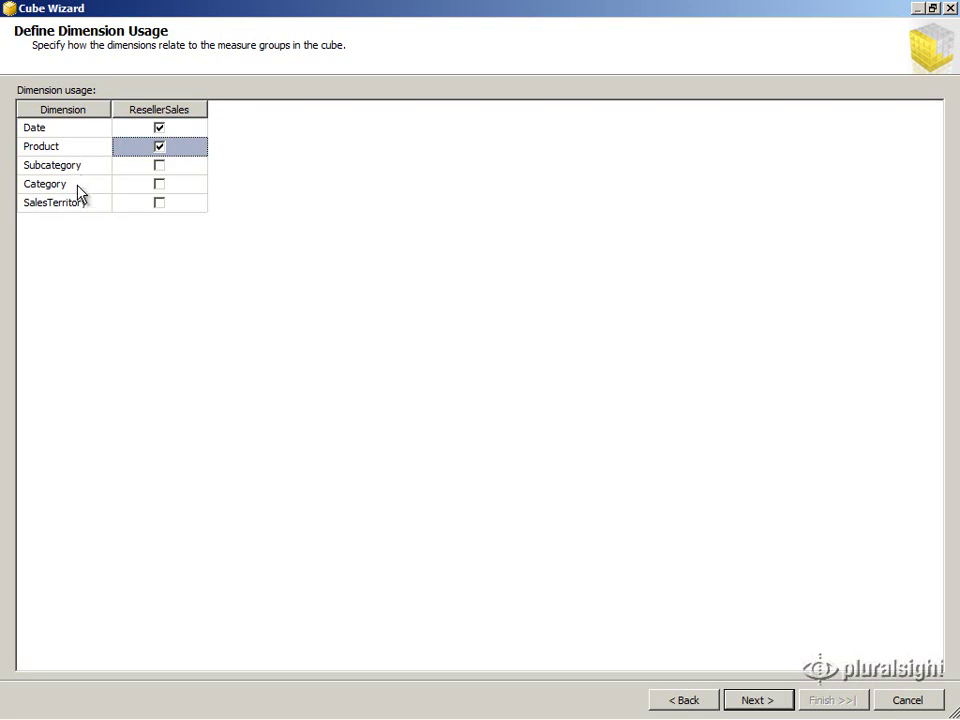
click(159, 205)
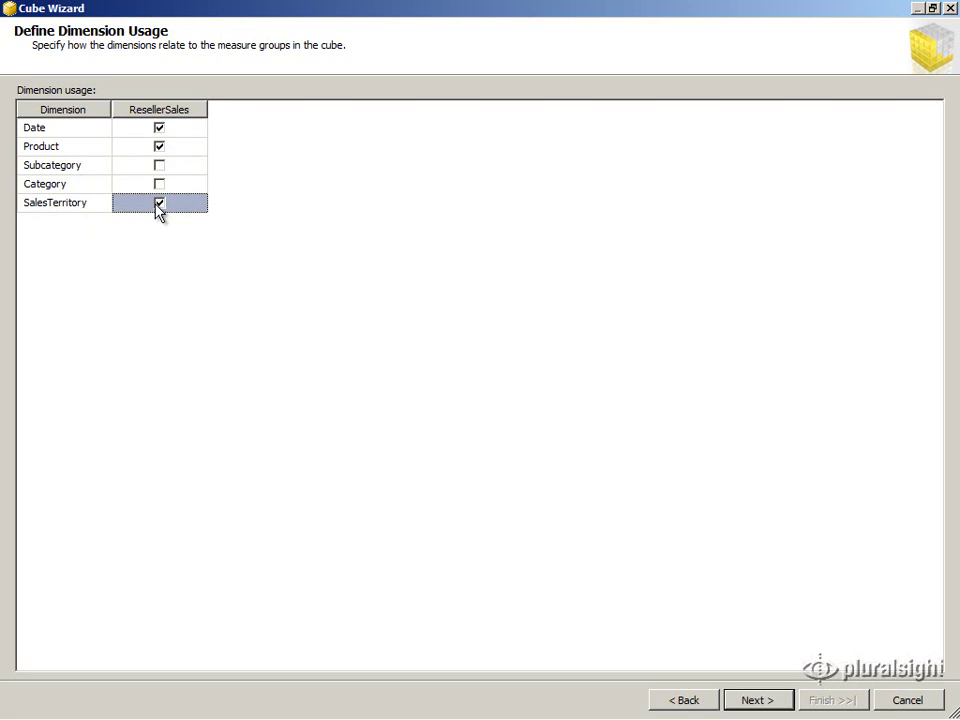
Accept the dimension usage, name the cube Sales and finish the Cube Wizard
click(755, 700)
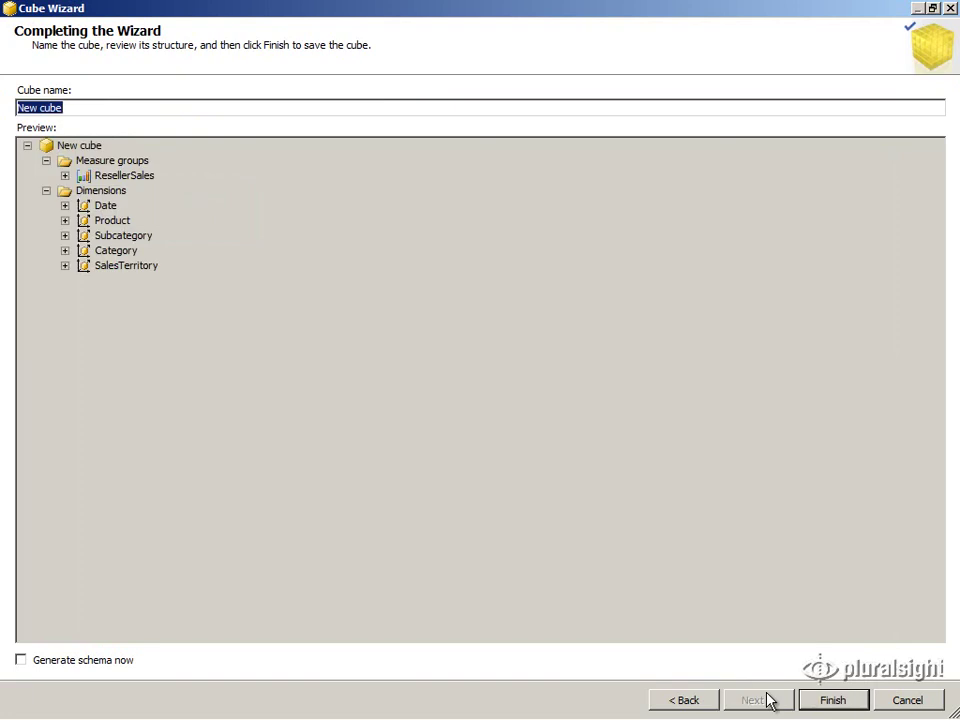
text(Sales)
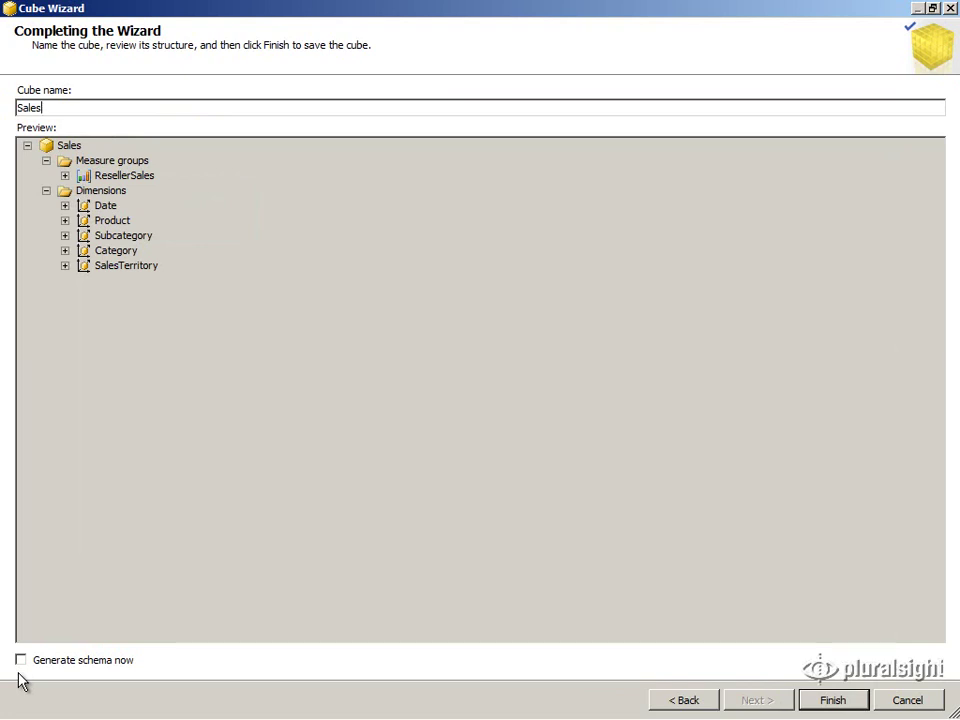
click(840, 700)
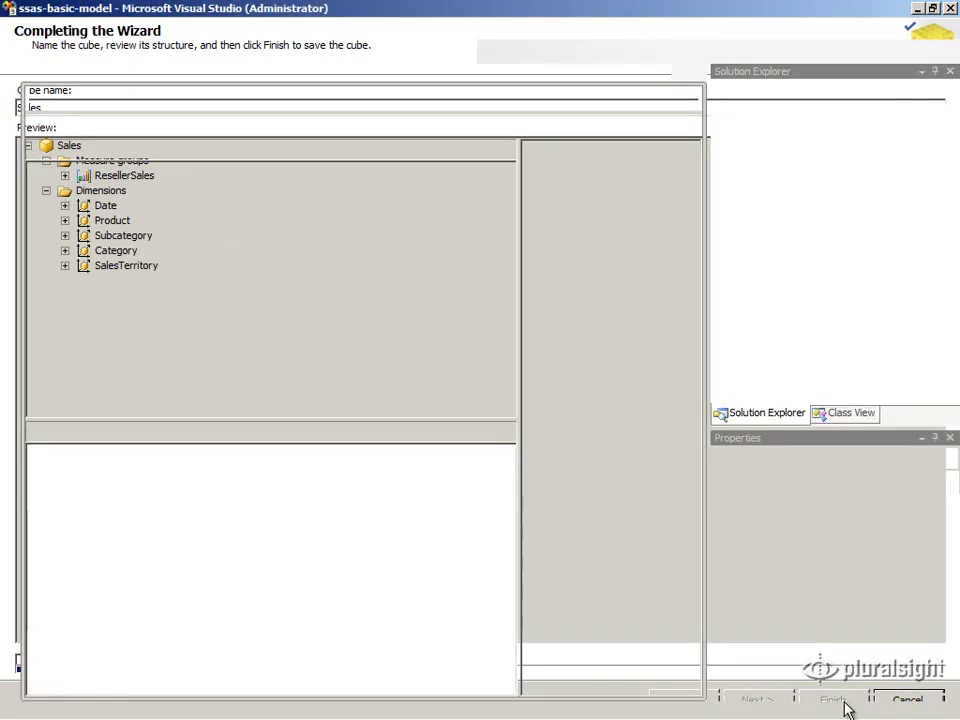